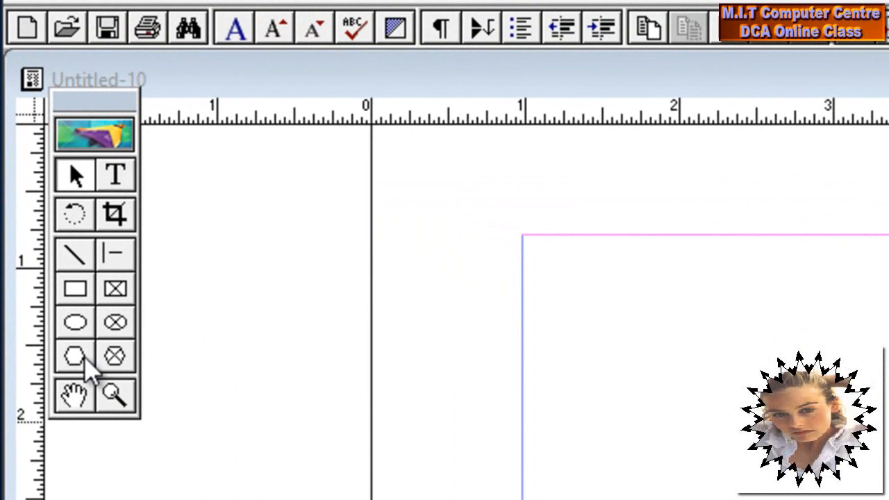
Step: Set the polygon to 20 sides with a 25% star inset and draw a star about 2.44 in wide on the page
double_click(77, 358)
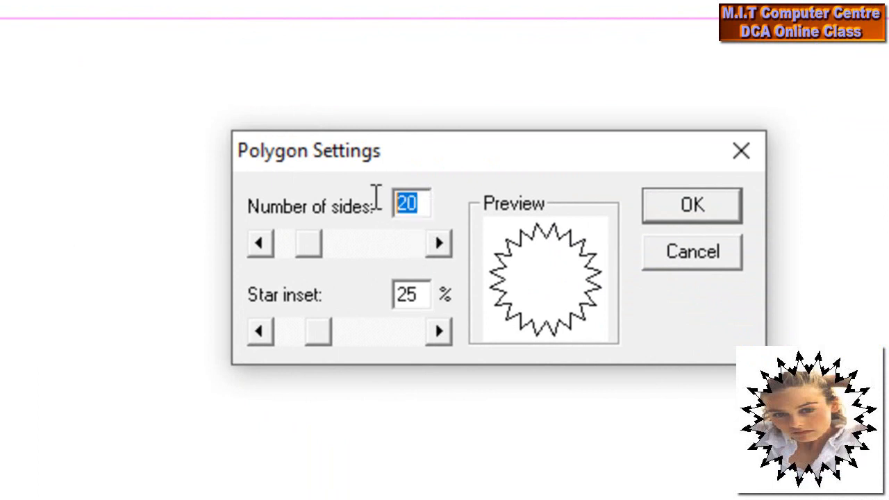
text(20)
drag(417, 297, 367, 292)
text(25)
click(663, 194)
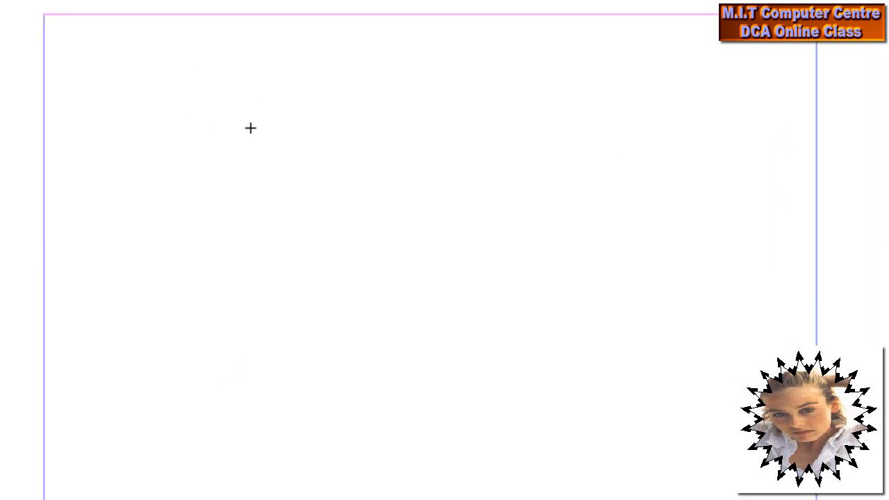
mouse_move(250, 128)
mouse_down()
mouse_move(385, 258)
mouse_move(433, 324)
mouse_move(479, 353)
mouse_up()
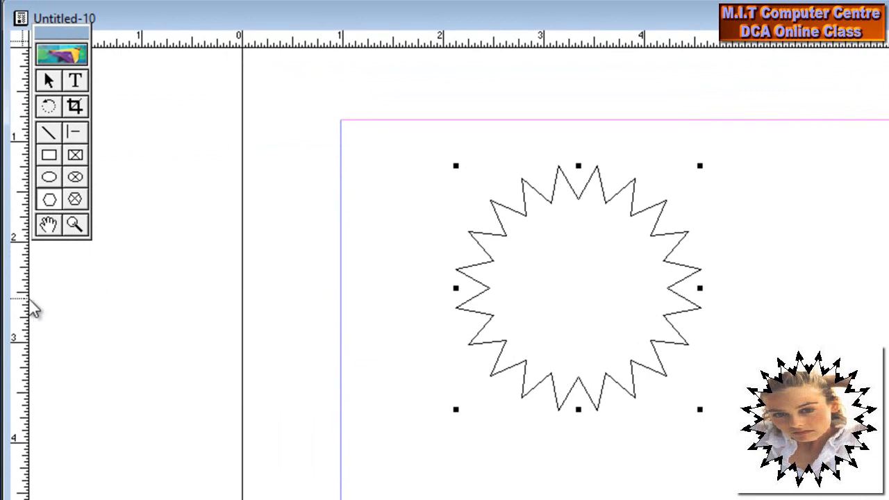
Step: Place a vertical and a horizontal ruler guide crossing at the star's center
drag(28, 302, 579, 311)
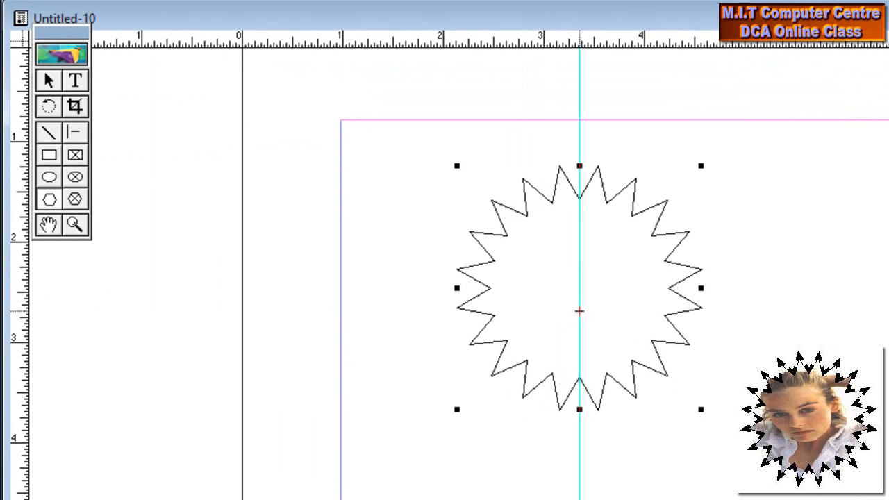
drag(639, 44, 631, 287)
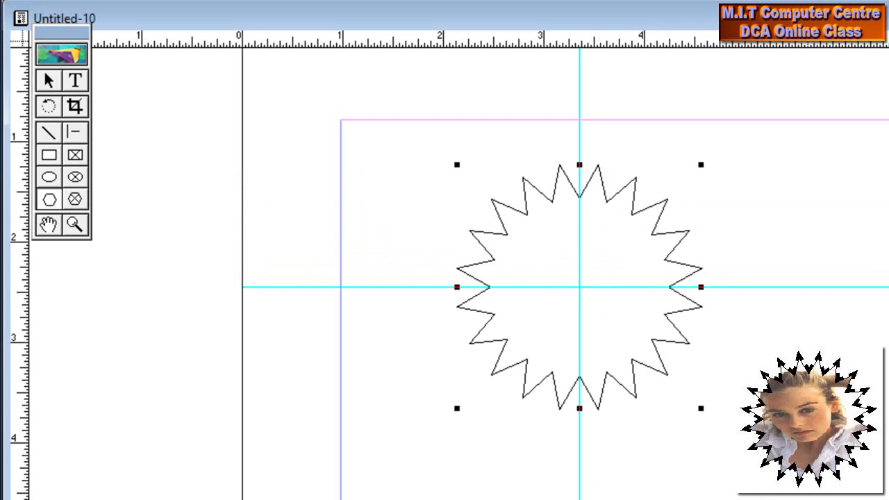
Step: Paste a copy of the star, rotate it 45°, and center it over the original at the guide intersection
key(ctrl+v)
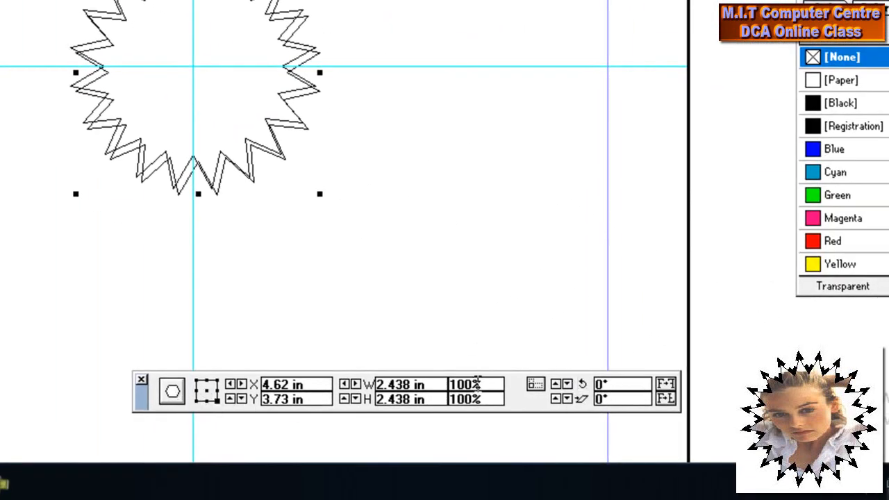
double_click(610, 387)
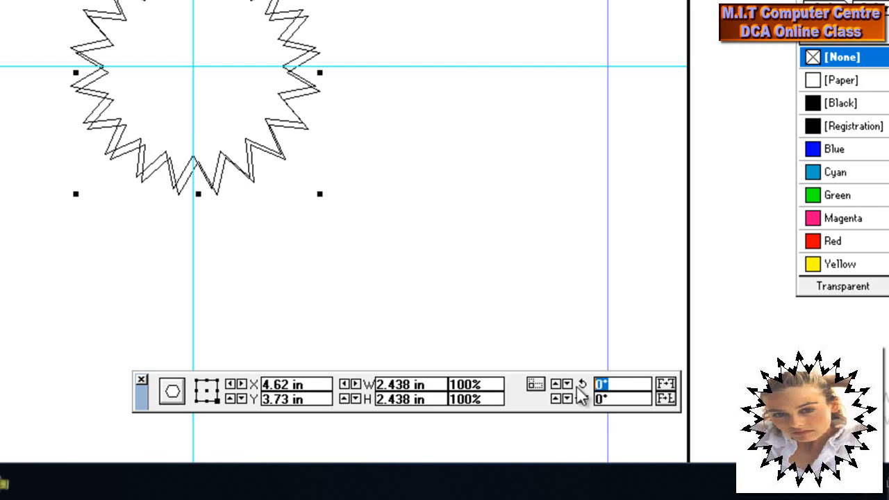
text(45)
key(Return)
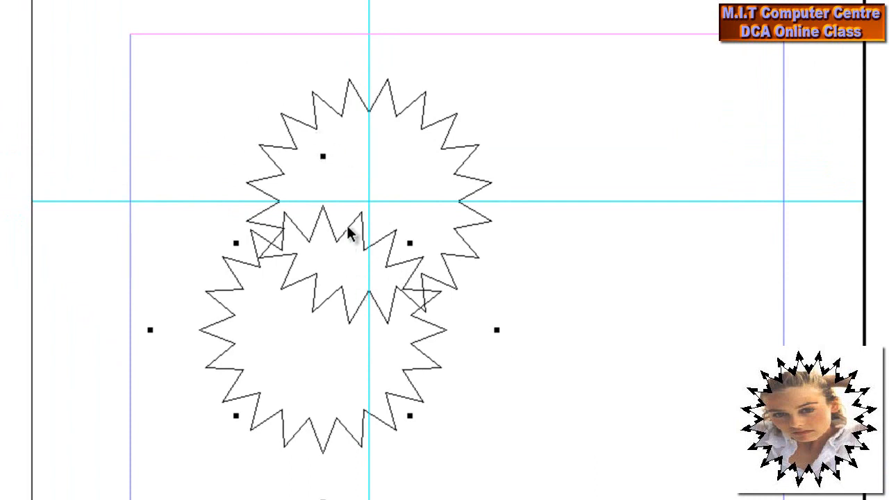
drag(347, 229, 394, 105)
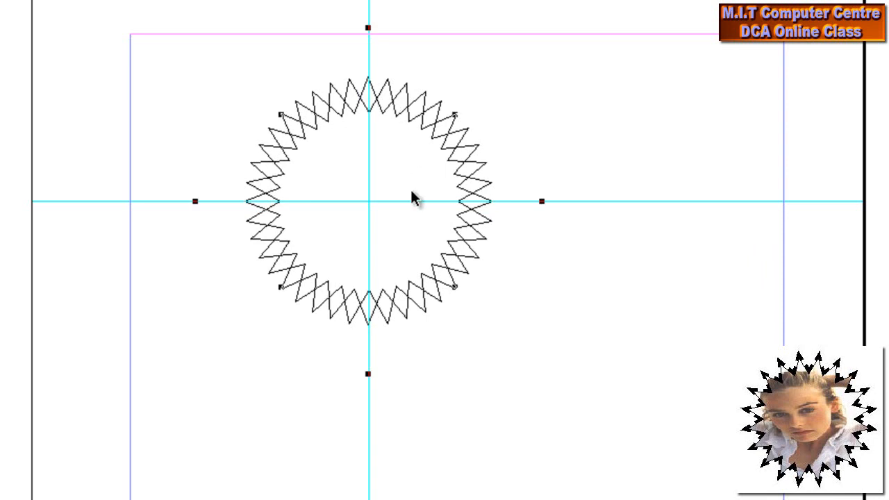
key(Right)
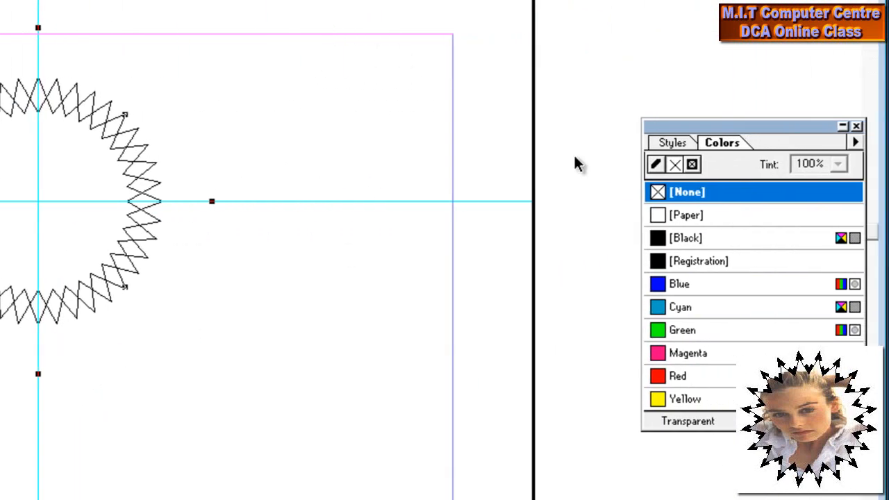
Step: Give the rotated star a [Paper] colored stroke 6 pt thick
click(655, 164)
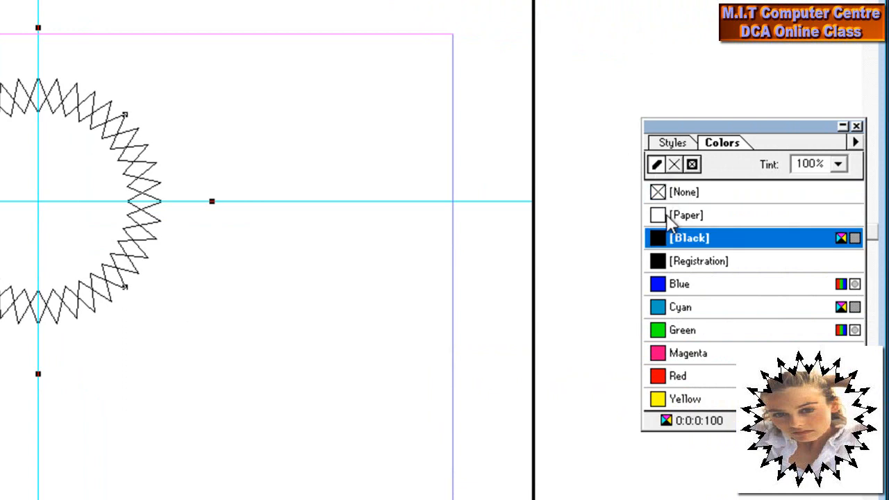
click(670, 216)
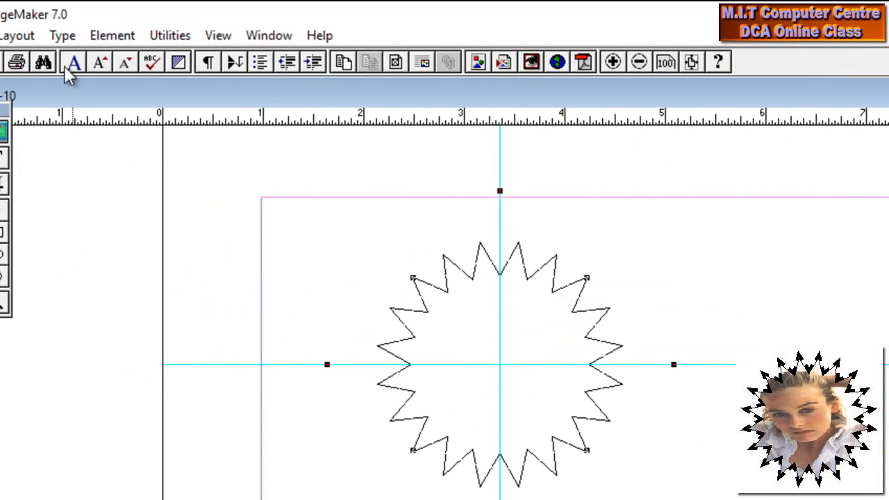
click(112, 35)
mouse_move(223, 89)
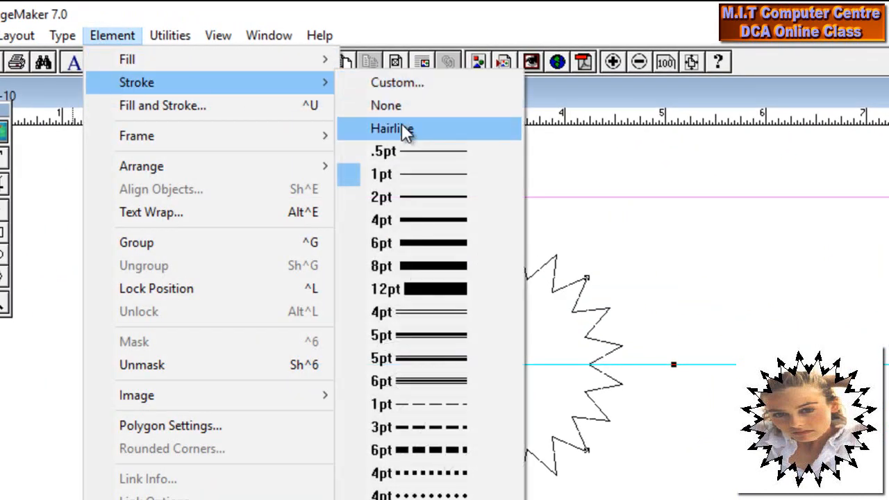
click(417, 243)
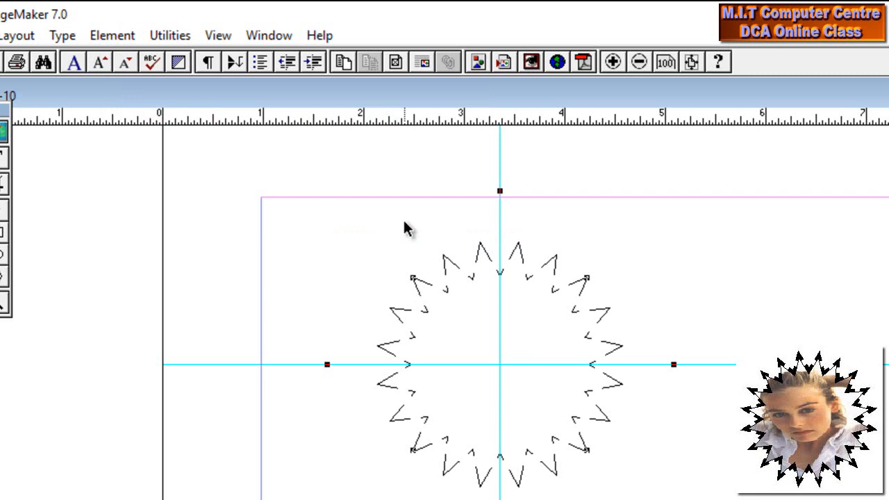
Step: Fill the original star with [Black] and deselect it
click(485, 257)
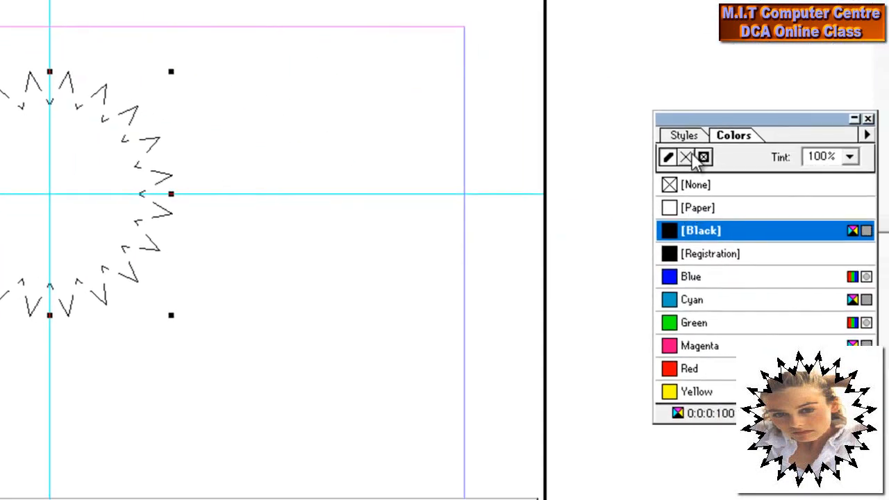
click(688, 158)
click(695, 232)
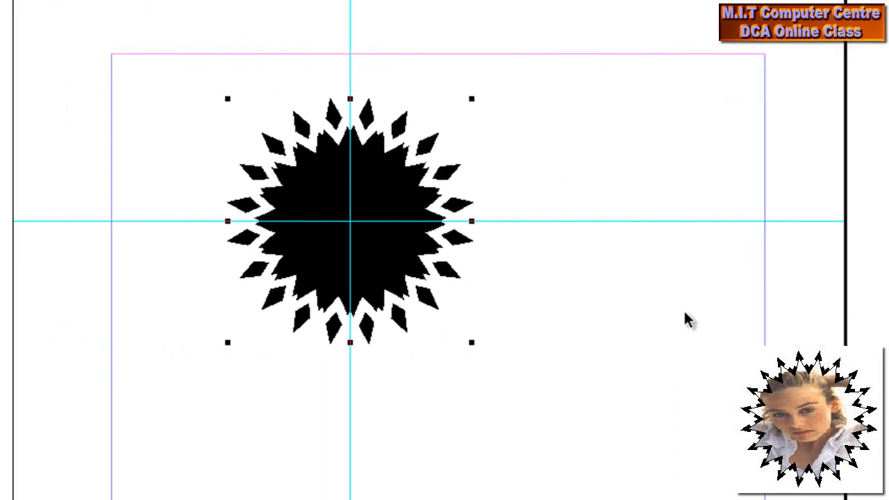
click(684, 313)
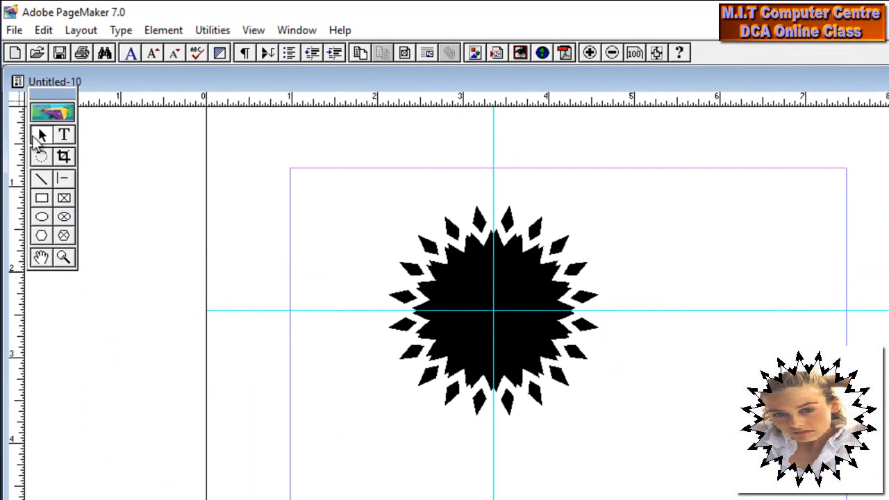
Step: Place the Light-Brown-Streaks image from the photo folder beside the black star
click(13, 30)
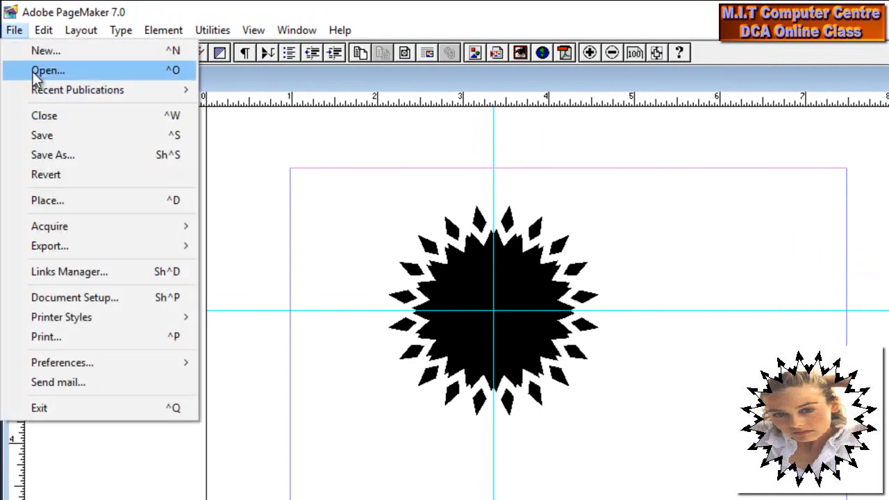
click(50, 201)
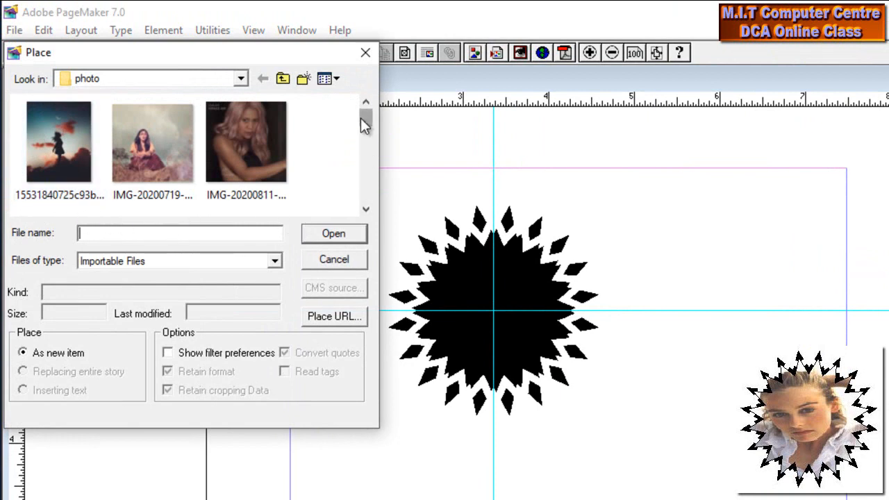
drag(360, 119, 365, 192)
click(155, 146)
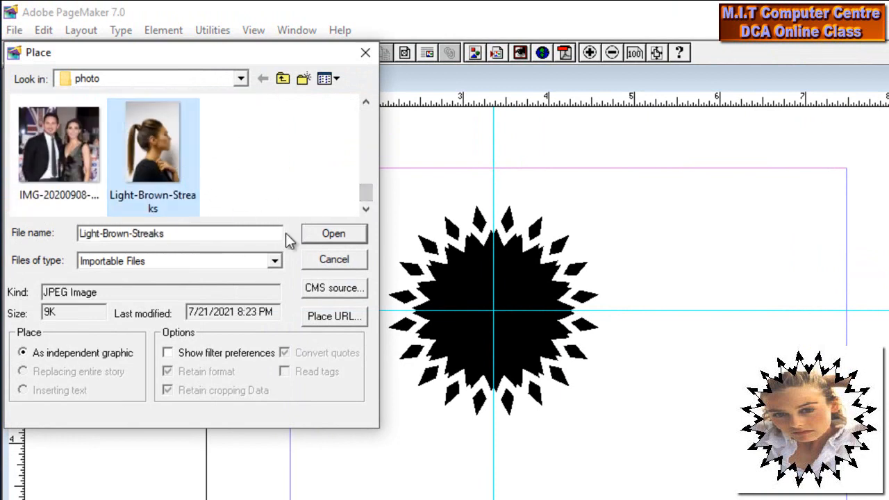
click(323, 237)
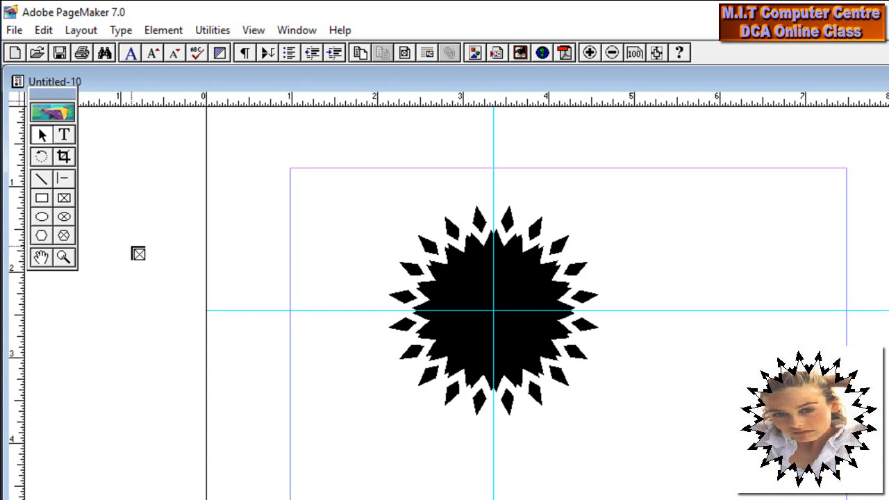
click(136, 209)
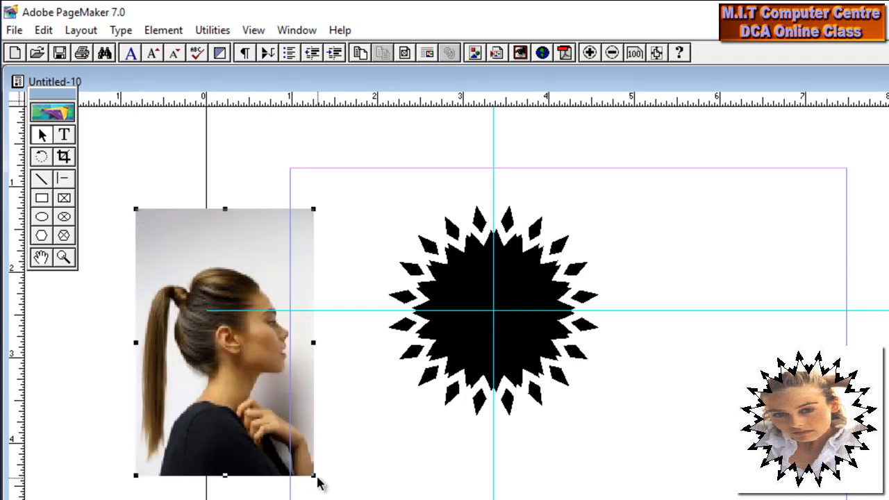
Step: Enlarge the placed photo to about 3 in wide and position it to the left of the black star
drag(314, 477, 458, 499)
drag(343, 378, 280, 345)
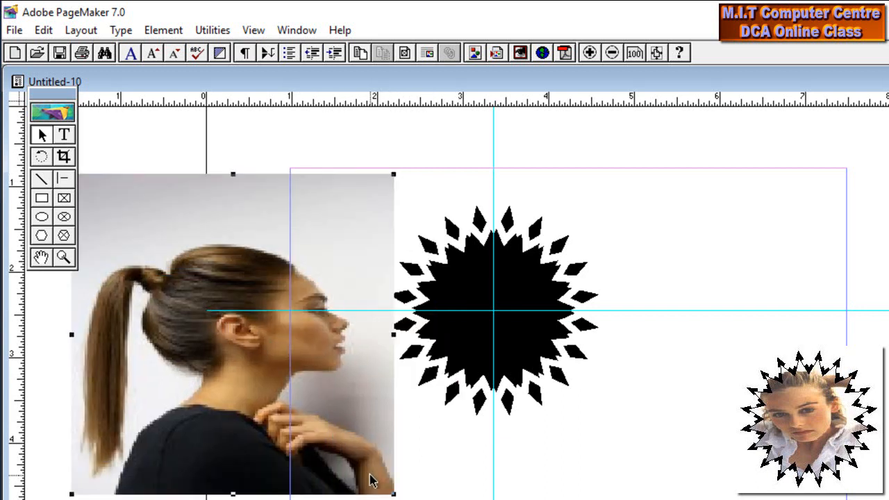
drag(394, 495, 327, 480)
drag(159, 297, 196, 339)
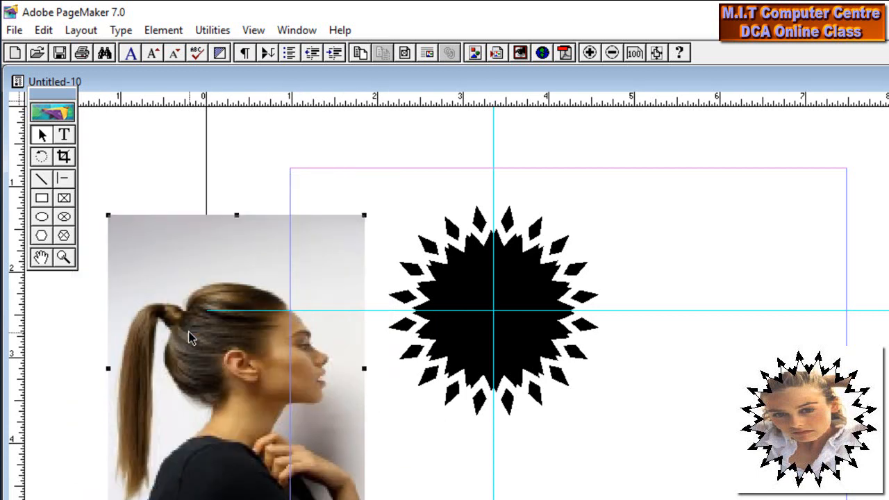
drag(159, 276, 143, 259)
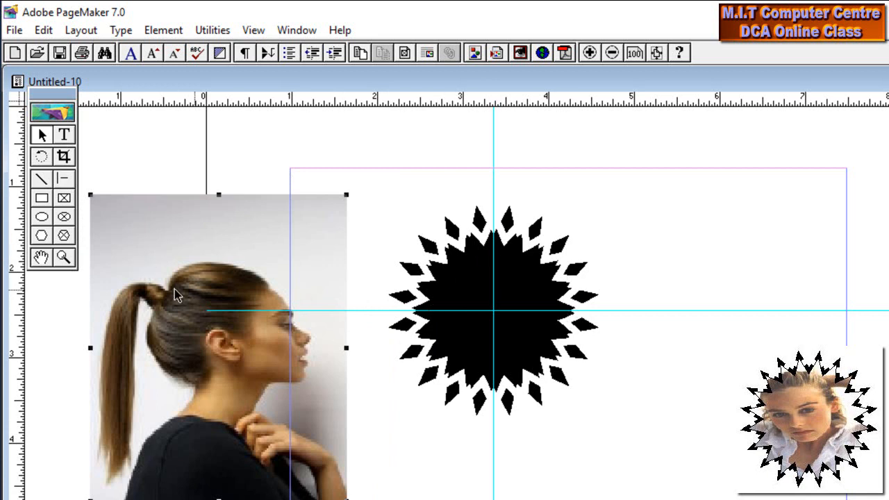
Step: Draw a second 20-sided star with 25% inset, about 2.1 in wide, over the woman's head in the photo
double_click(42, 237)
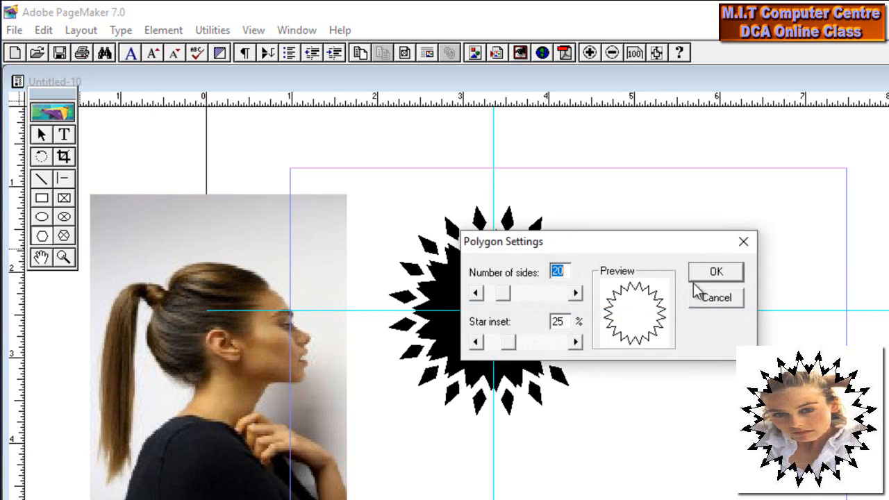
click(716, 272)
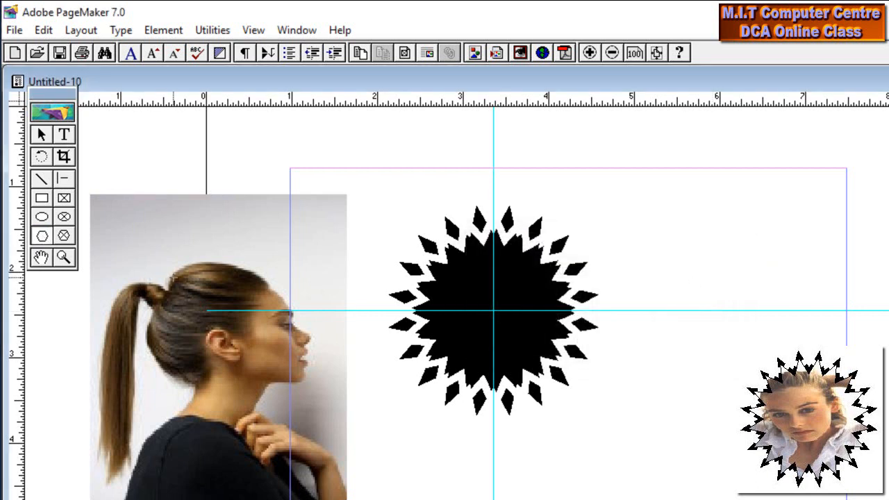
mouse_move(135, 243)
mouse_down()
mouse_move(162, 271)
mouse_move(404, 418)
mouse_up()
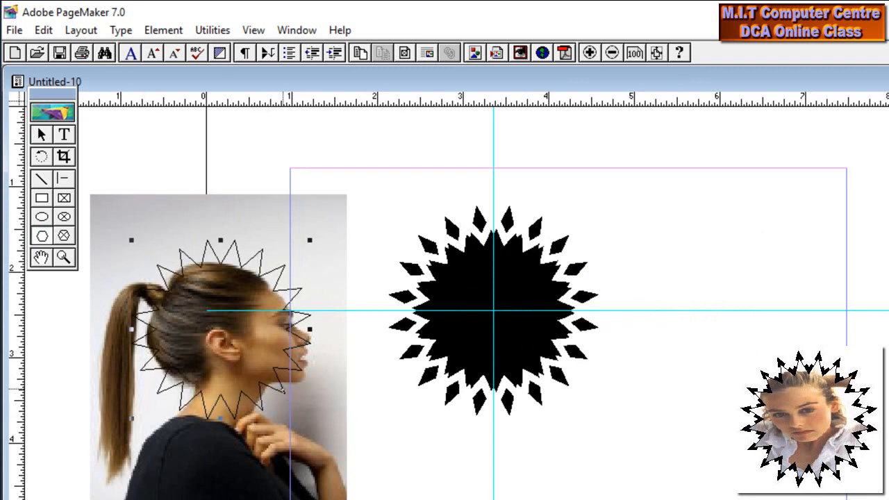
Step: Select the photo together with the star outline on it and group them
click(39, 132)
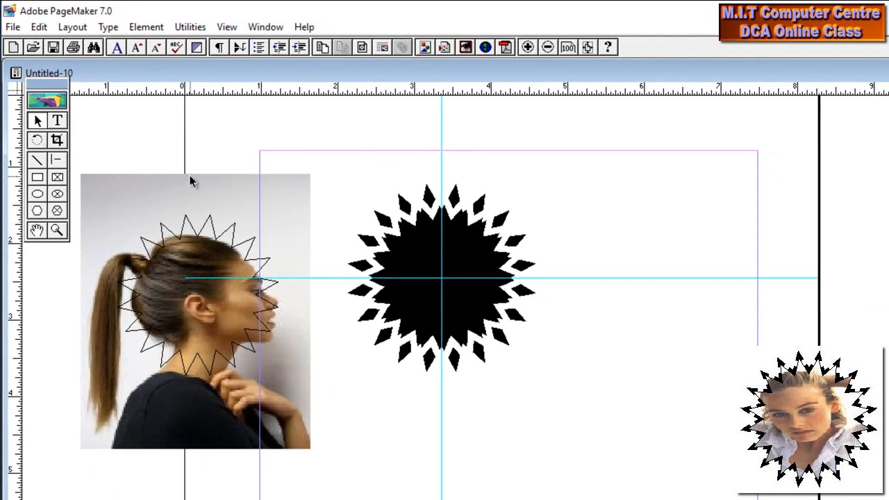
drag(72, 141, 338, 499)
click(149, 28)
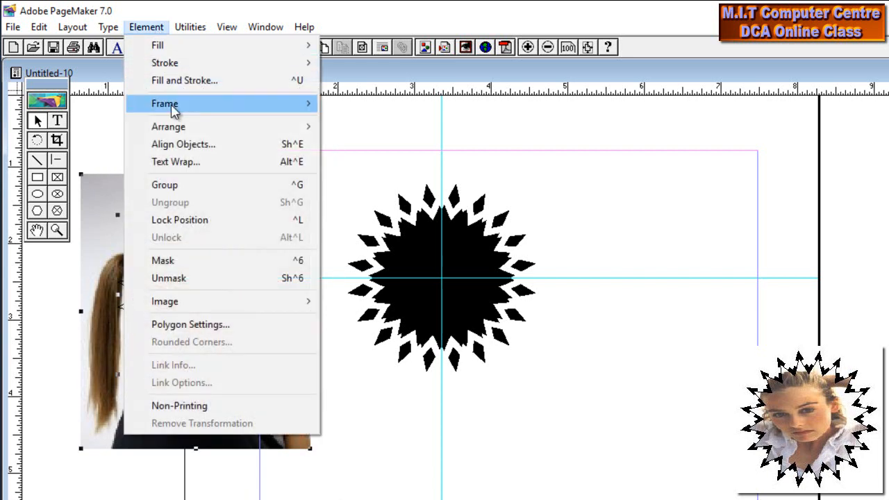
click(166, 185)
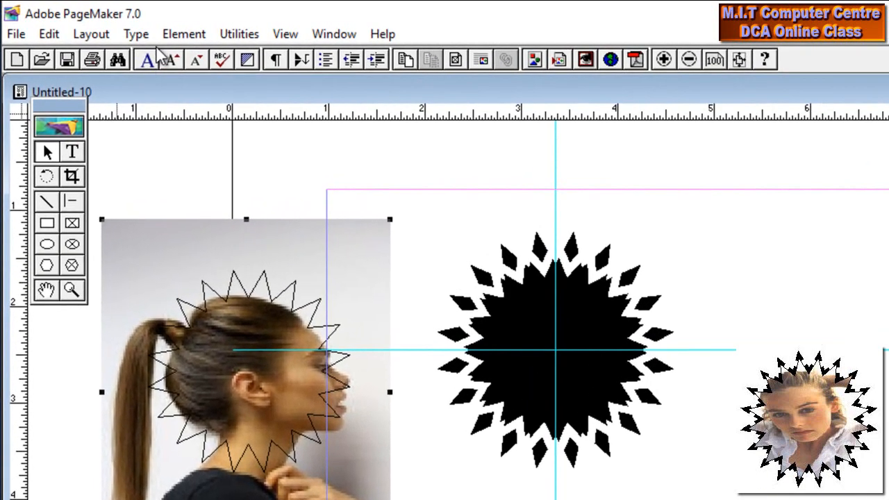
Step: Mask the grouped photo with its star outline and move it onto the center of the black star
click(146, 26)
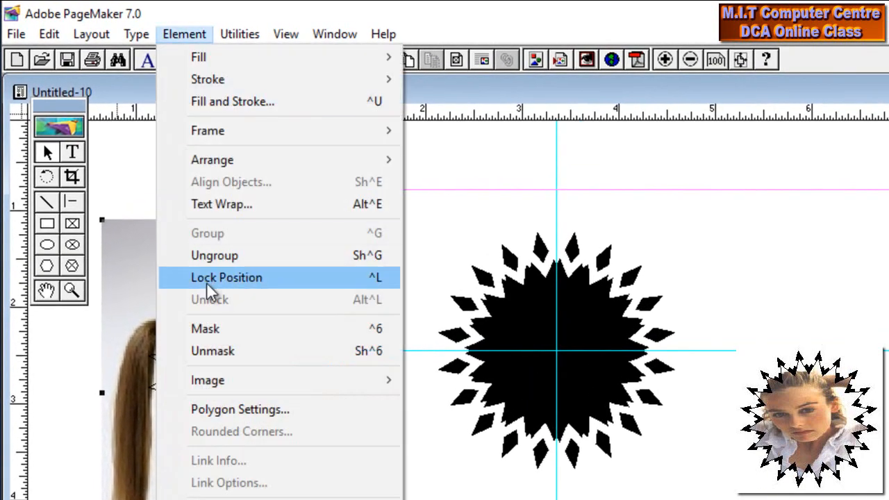
click(200, 328)
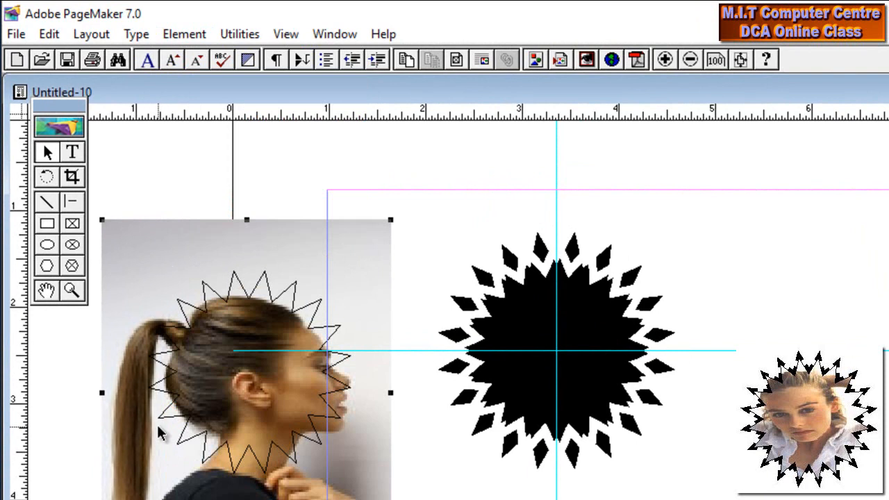
click(178, 38)
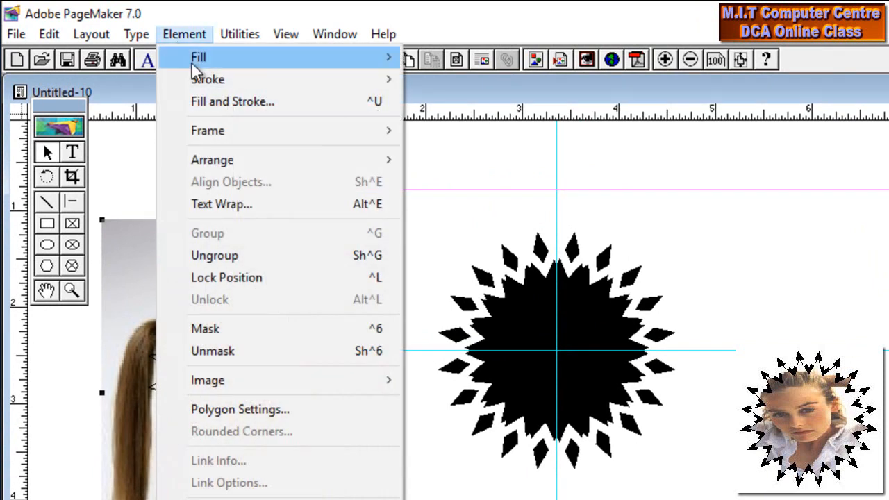
click(220, 334)
drag(234, 351, 517, 310)
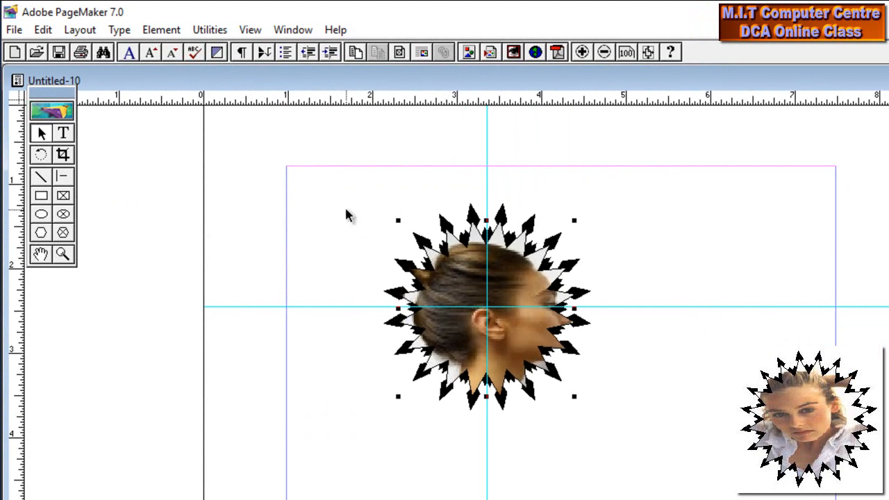
Step: Group the black star with the masked photo and move the group to the upper-left corner of the page margins
drag(318, 139, 698, 486)
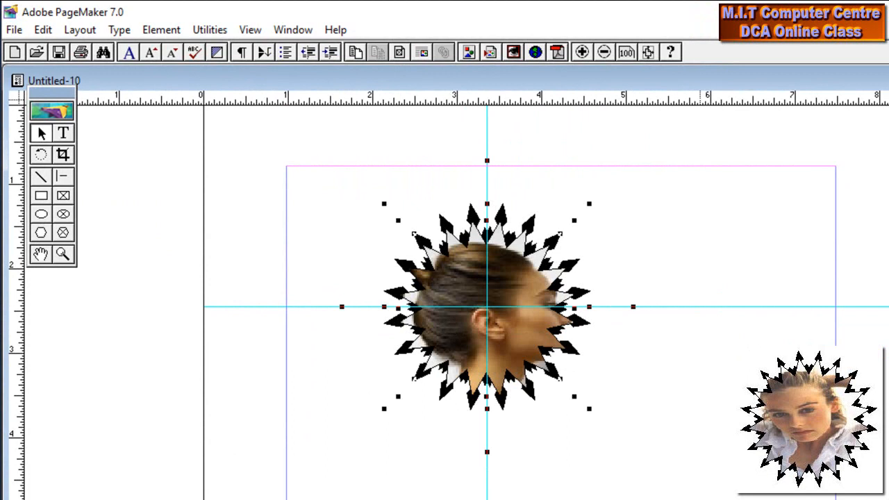
key(ctrl+g)
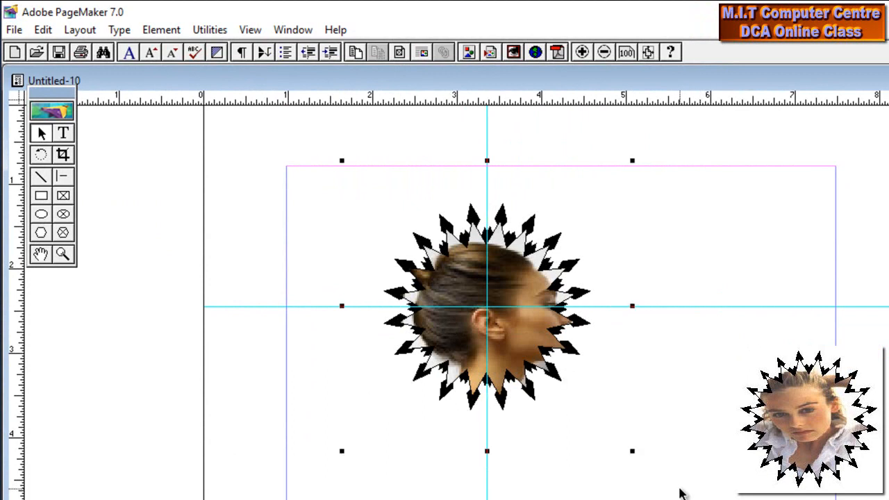
drag(676, 403, 645, 375)
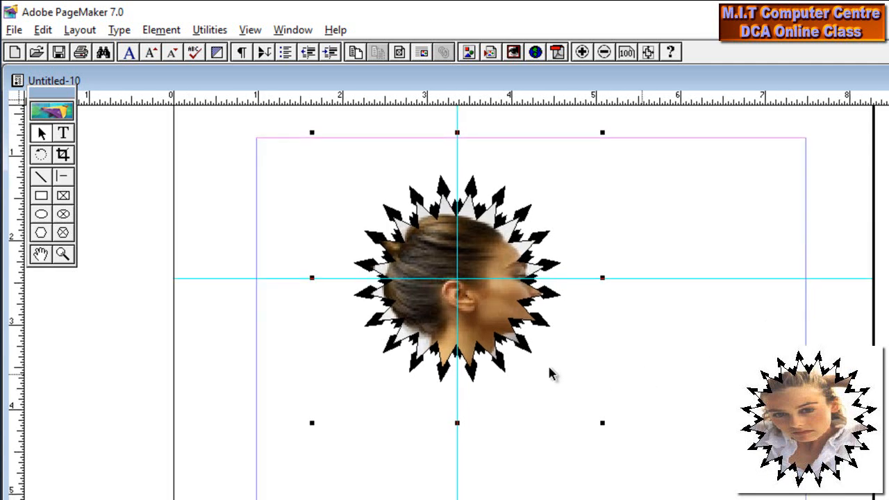
drag(389, 254, 318, 208)
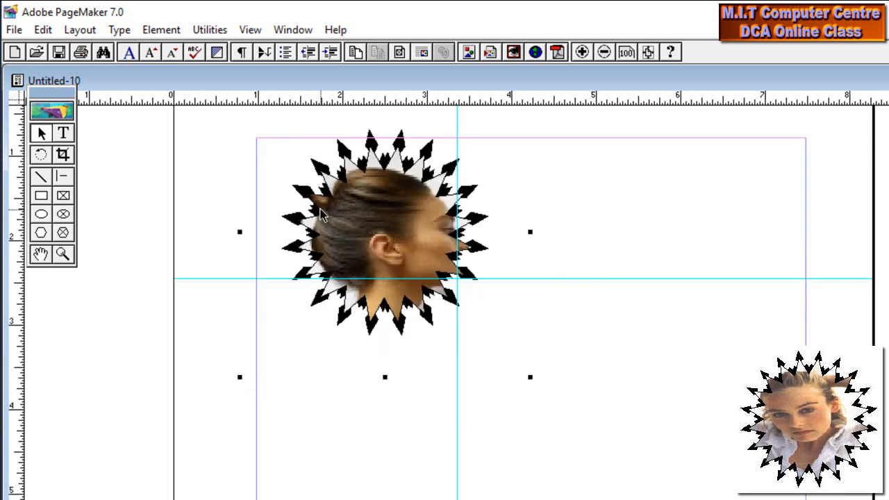
Step: Remove the horizontal and vertical ruler guides from the page
click(695, 281)
drag(703, 278, 677, 66)
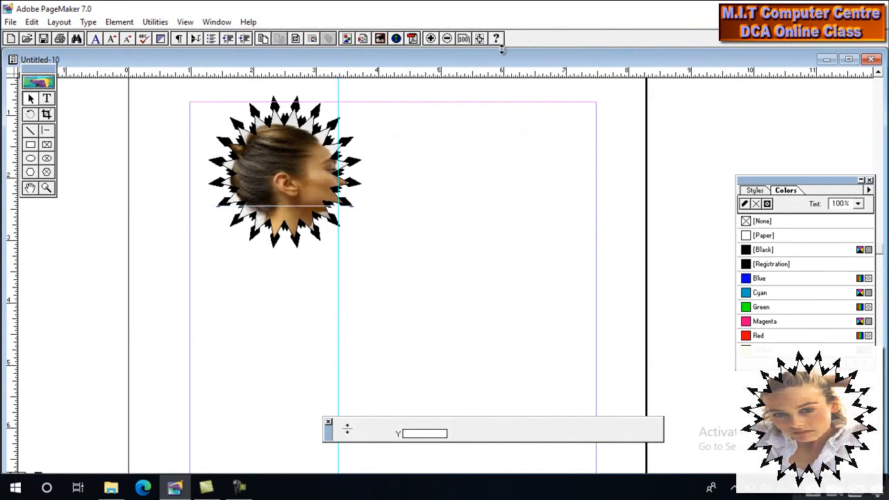
drag(502, 50, 502, 49)
drag(338, 296, 7, 332)
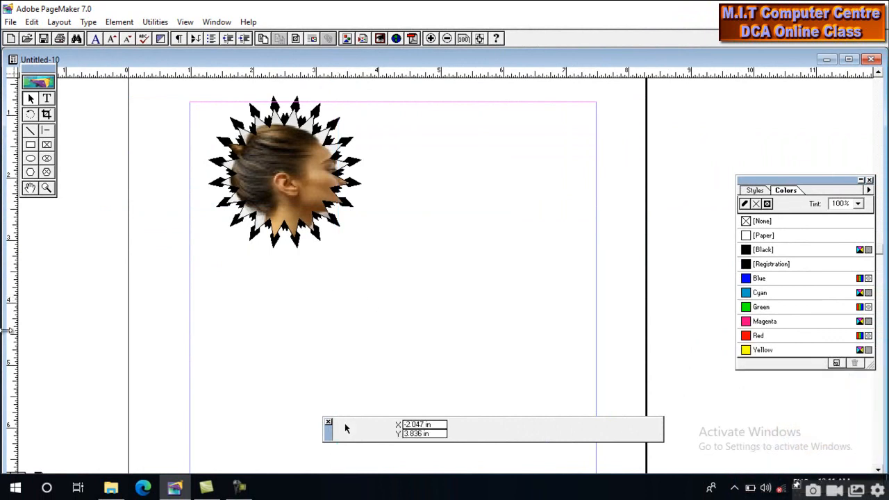
drag(345, 300, 353, 244)
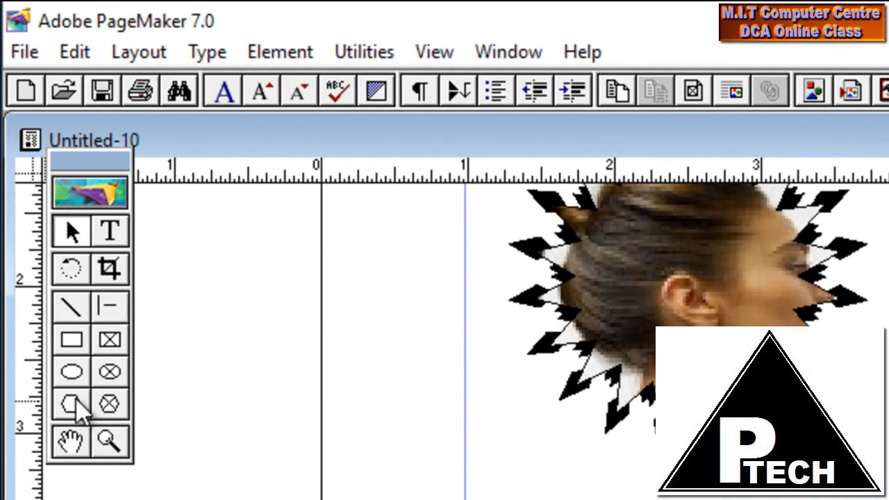
Step: Set the Polygon tool to 3 sides with a star inset of 0%
double_click(71, 404)
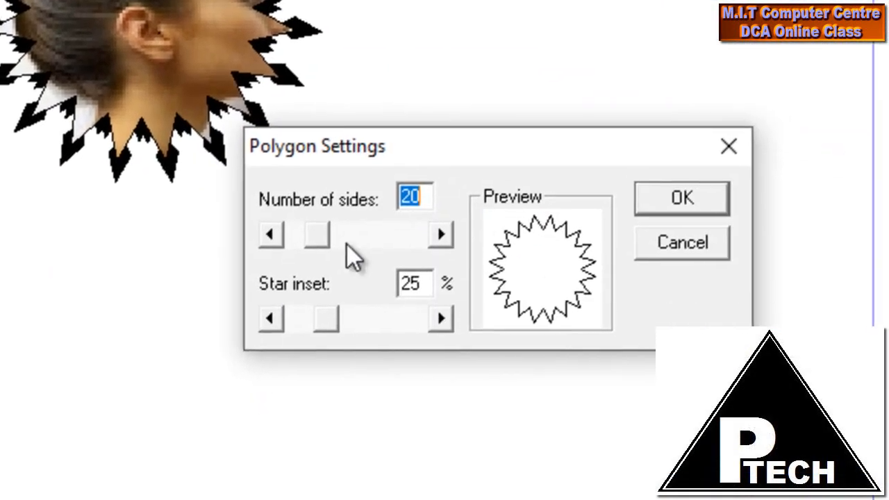
text(3)
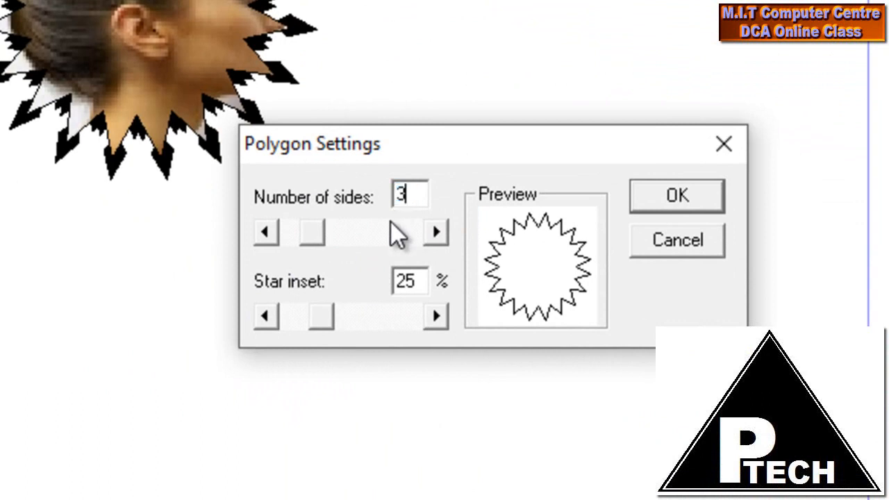
drag(327, 318, 252, 316)
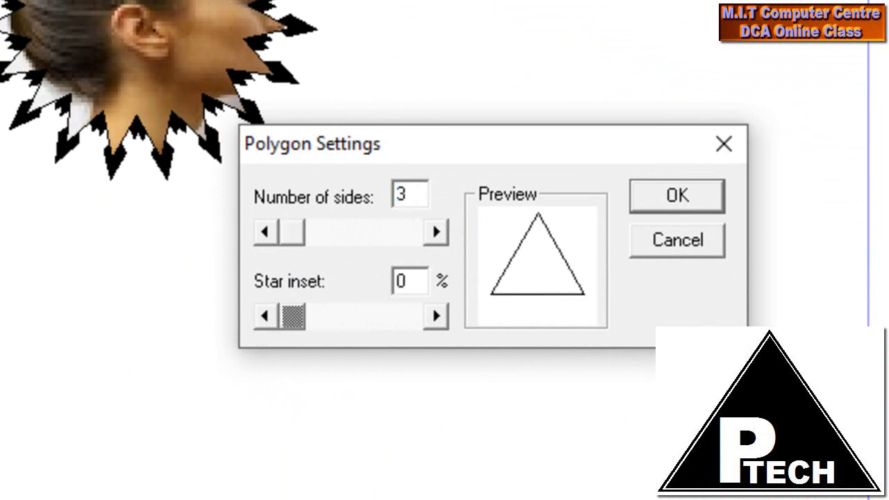
click(678, 201)
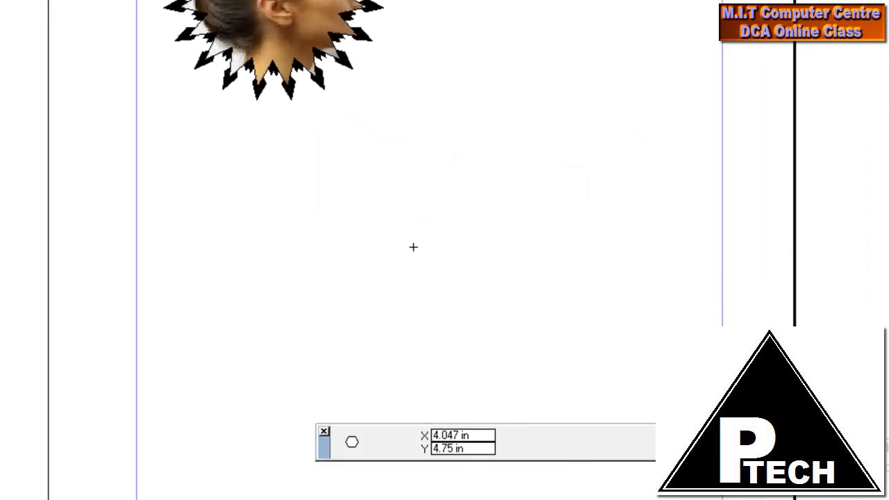
drag(414, 247, 419, 139)
drag(228, 58, 384, 199)
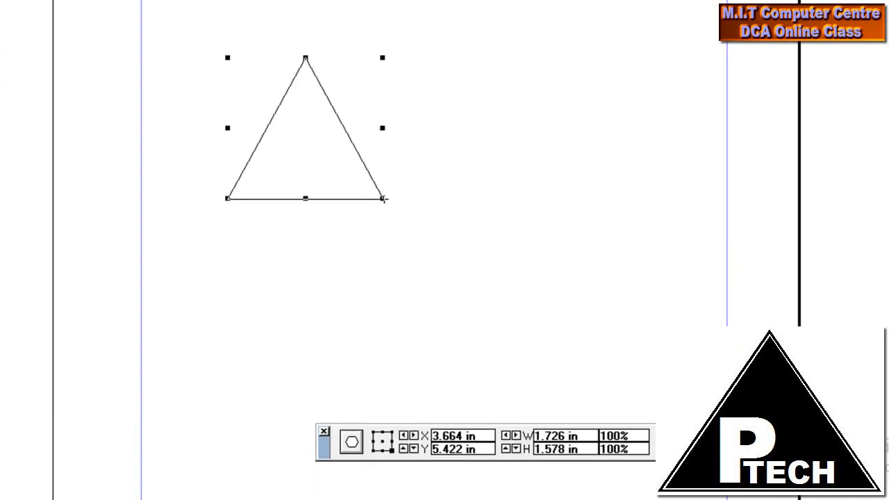
key(Delete)
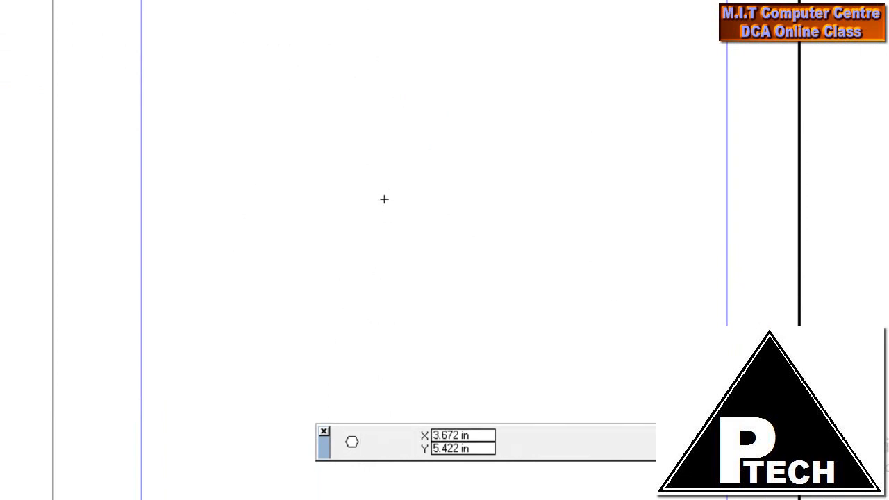
Step: Draw a triangle about 2.8 in wide and 2.4 in high below the star photo frame
drag(257, 74, 533, 292)
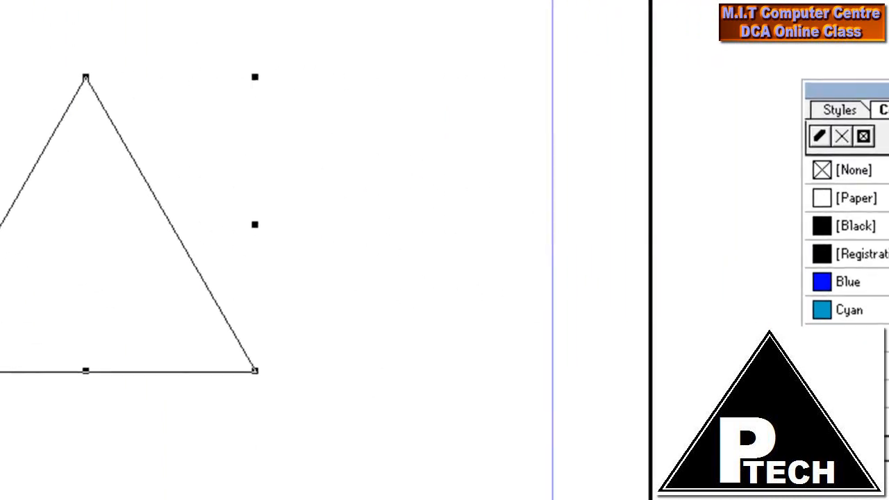
mouse_move(868, 91)
mouse_down()
mouse_move(695, 103)
mouse_move(677, 95)
mouse_up()
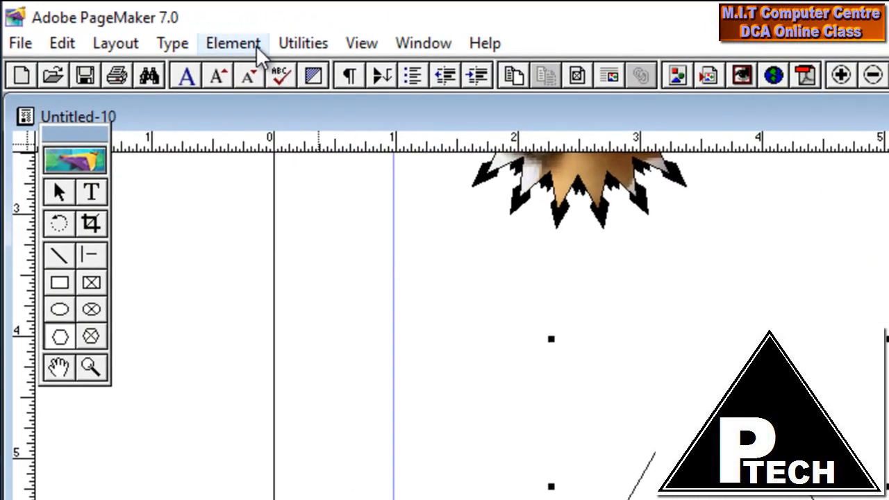
click(251, 46)
mouse_move(269, 118)
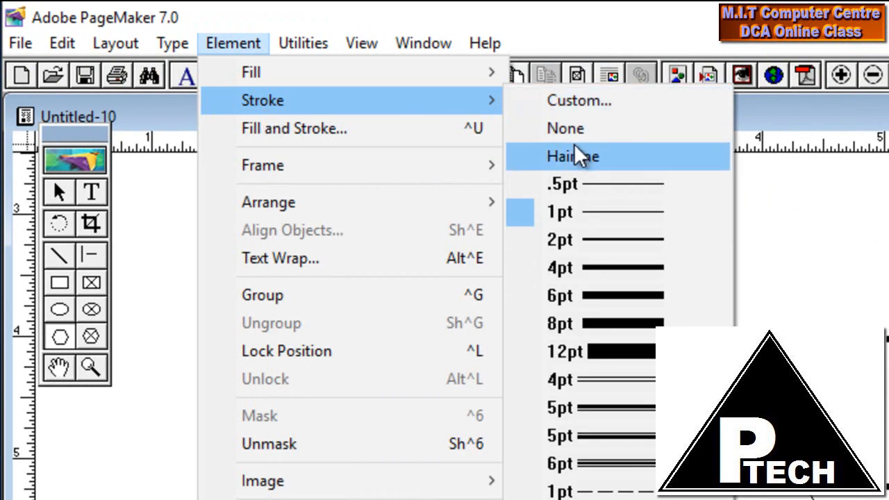
click(831, 229)
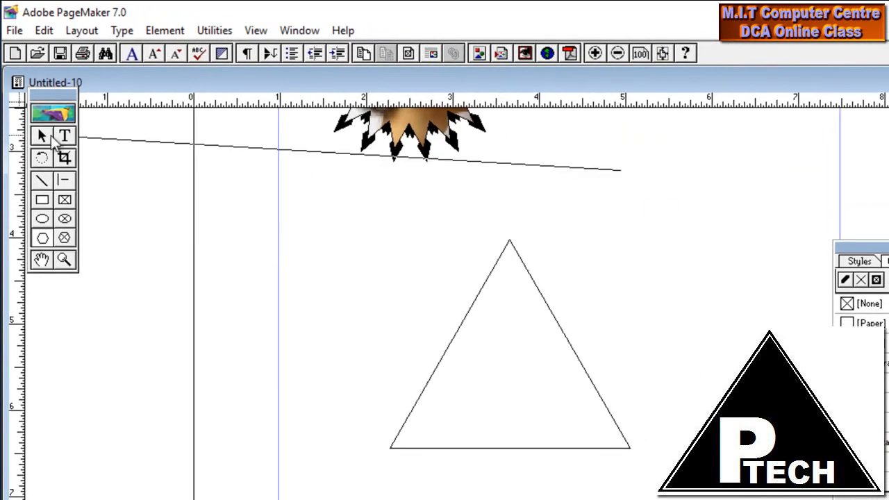
Step: Select the triangle and move it about 0.6 in to the left and slightly up
click(44, 136)
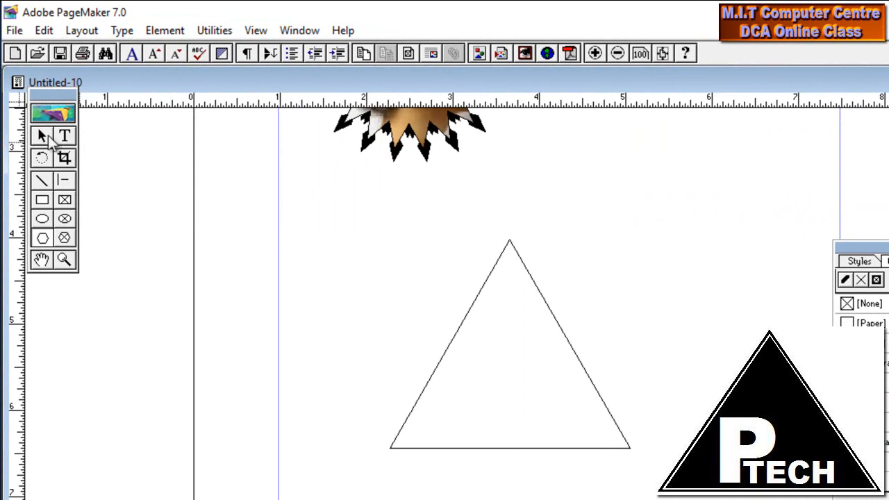
click(532, 280)
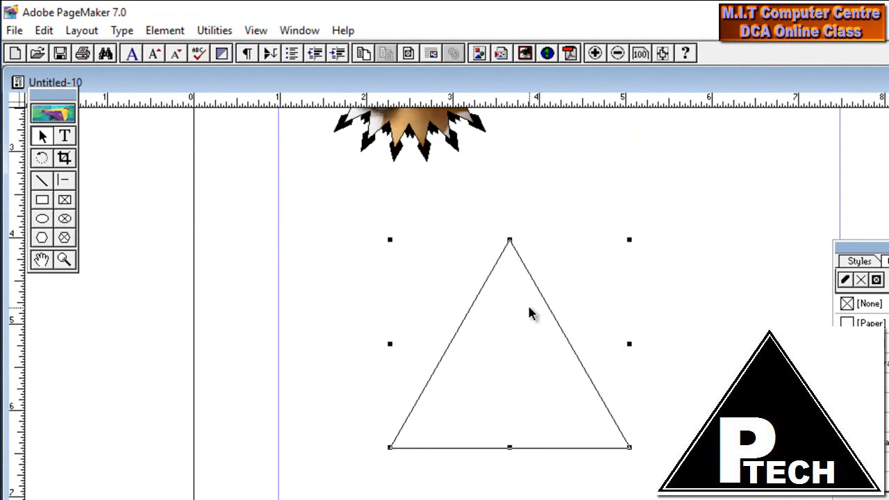
drag(528, 308, 424, 287)
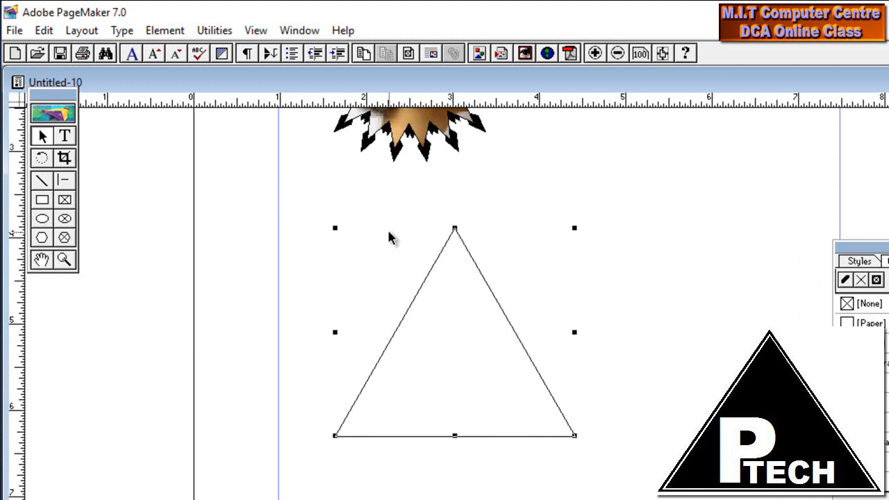
Step: Open the triangle's Fill and Stroke settings and choose a Solid fill in Black
click(170, 31)
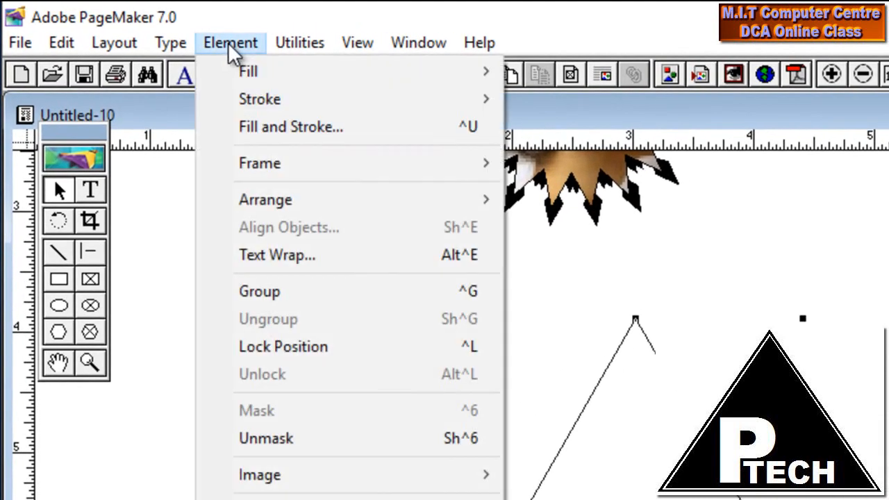
click(255, 127)
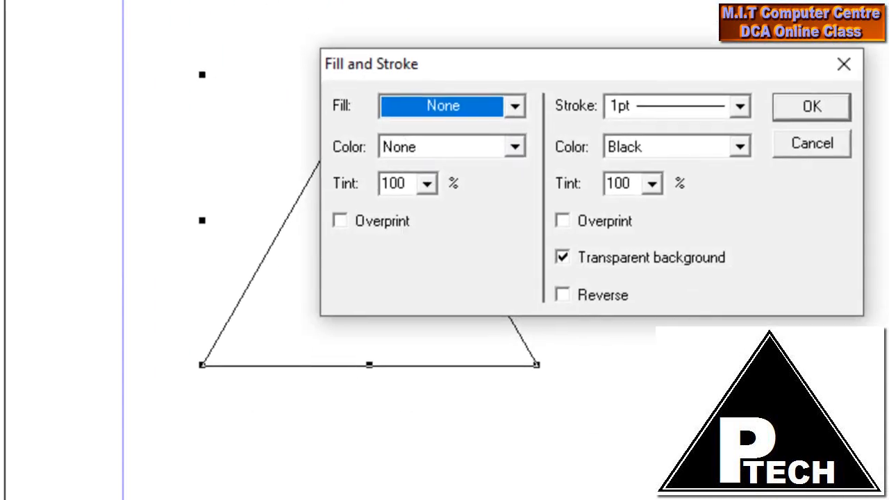
click(448, 102)
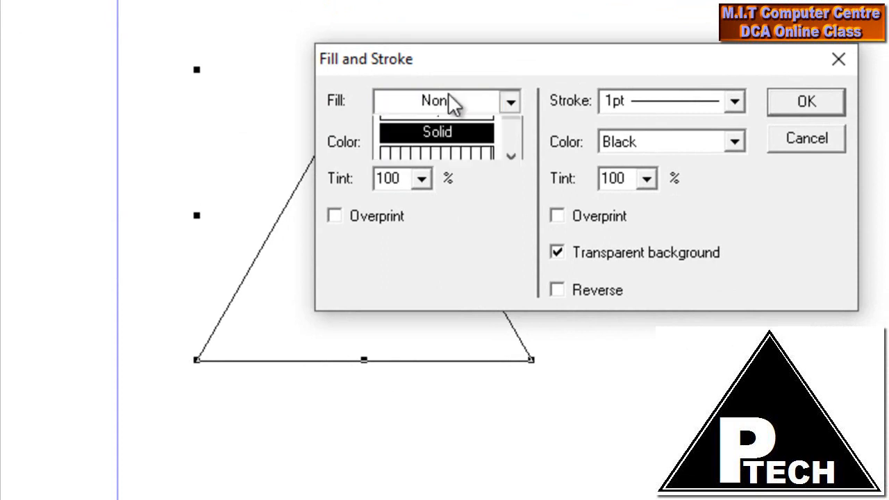
click(434, 179)
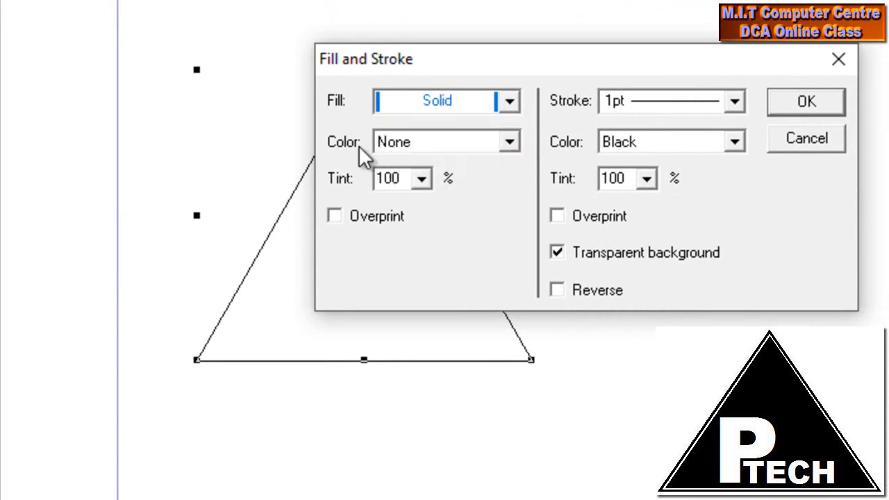
click(505, 144)
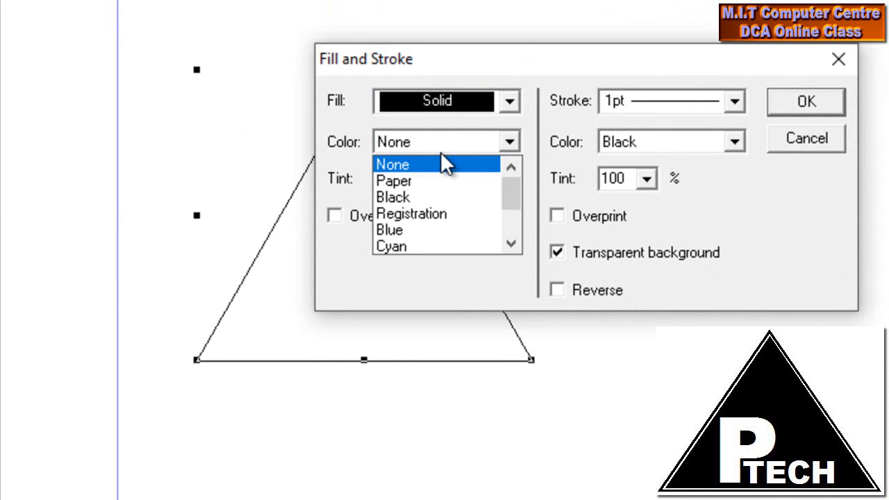
click(425, 196)
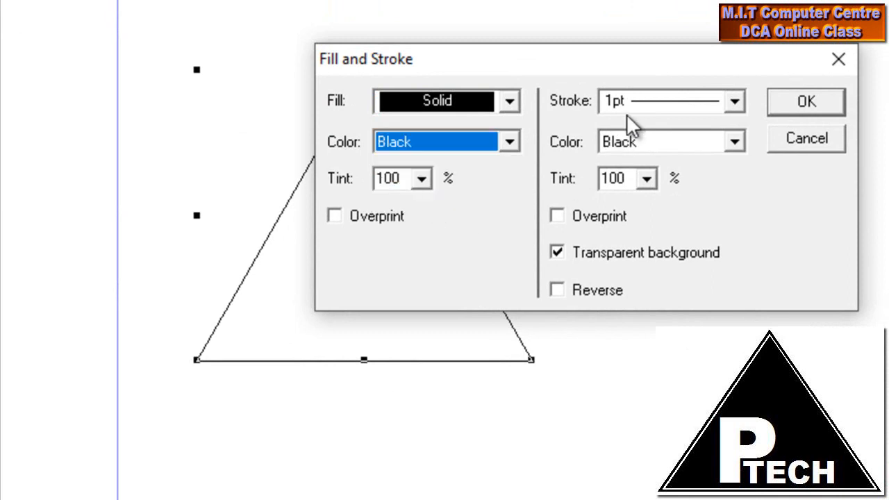
Step: Give the triangle a 5pt double-line stroke with a thick outer and thin inner line, and apply the settings
click(729, 106)
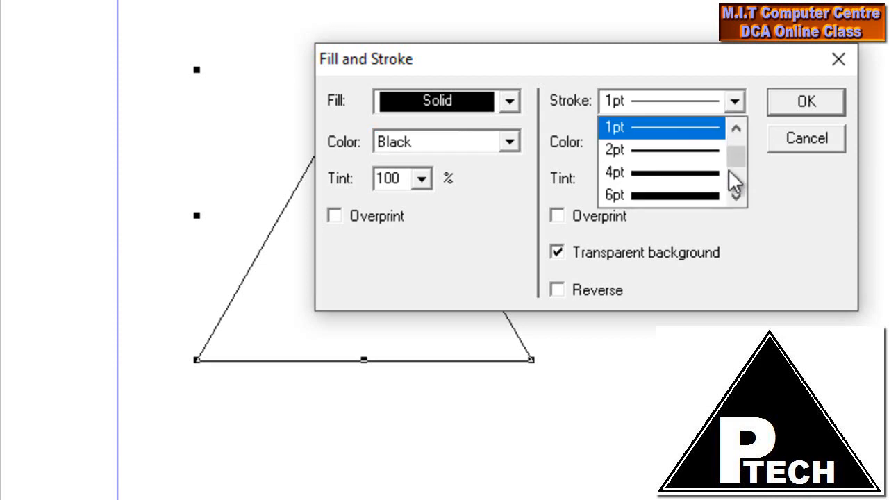
click(737, 198)
click(737, 198)
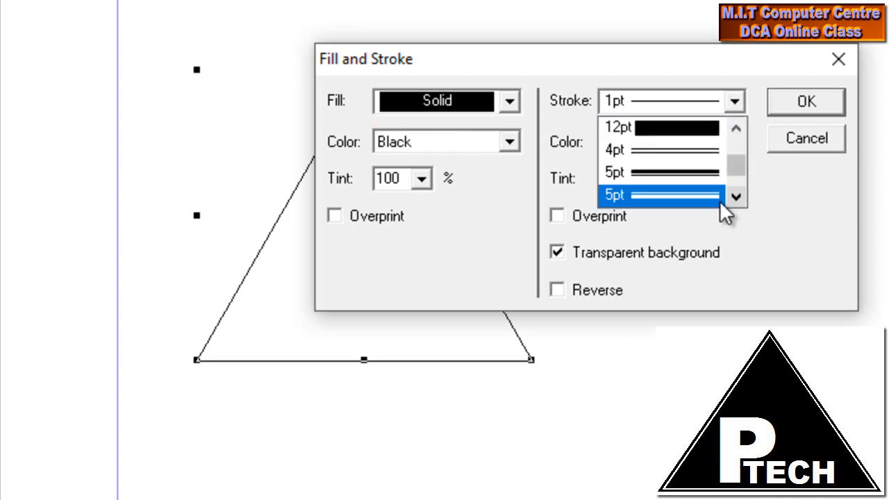
click(678, 174)
click(785, 109)
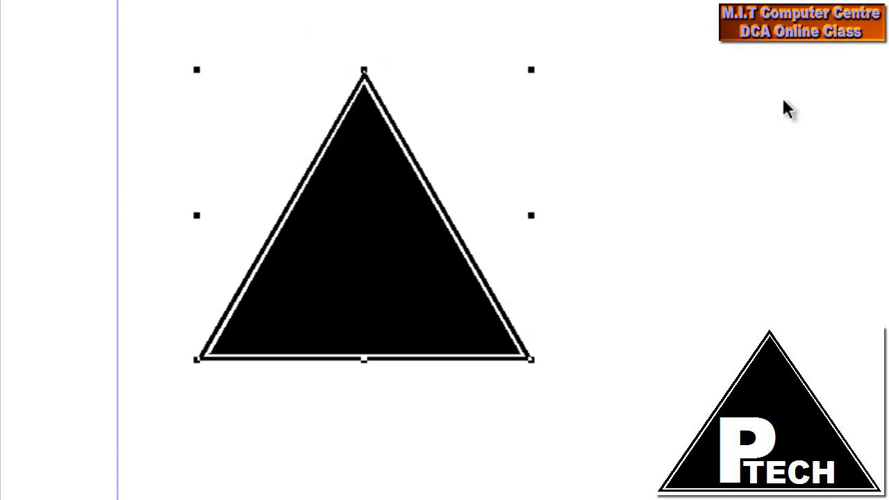
Step: Add the letter P in Arial Black beside the triangle's left edge and select the letter
click(89, 109)
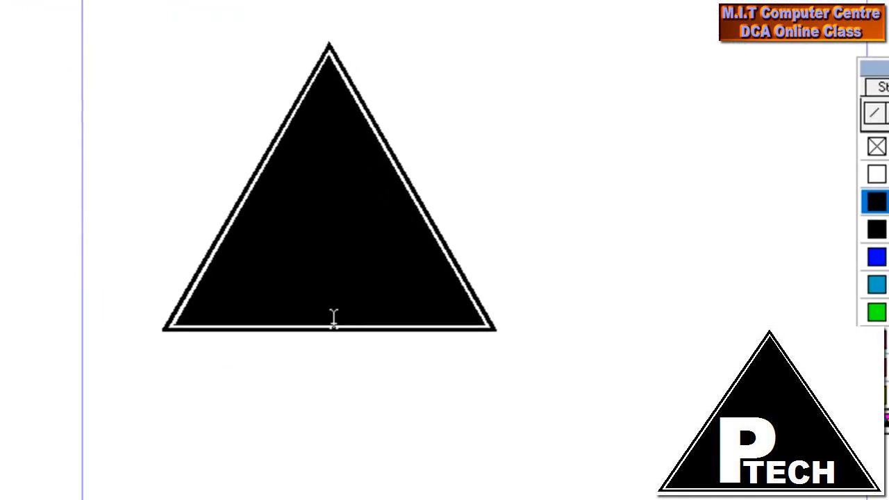
drag(333, 322, 218, 192)
click(486, 419)
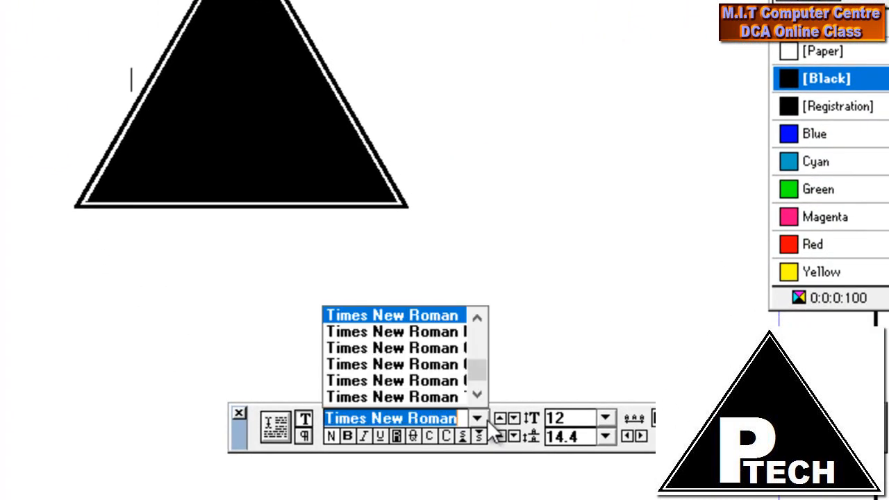
text(Arial)
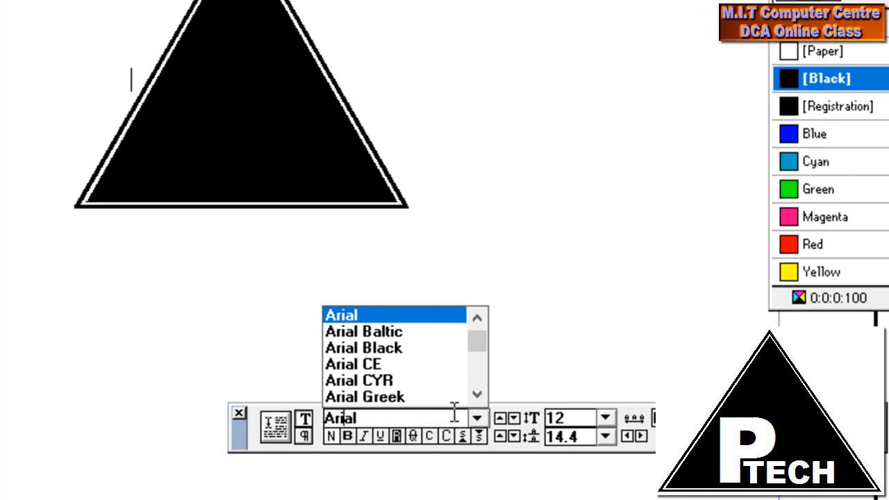
click(403, 347)
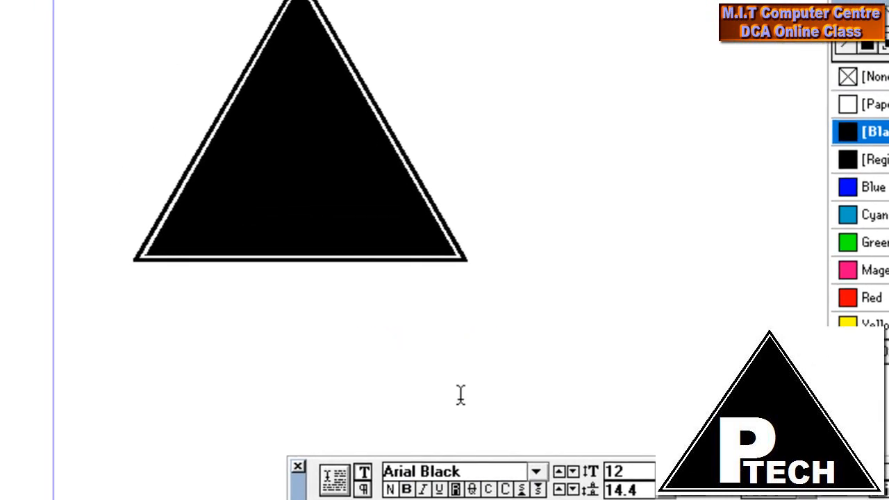
text(P)
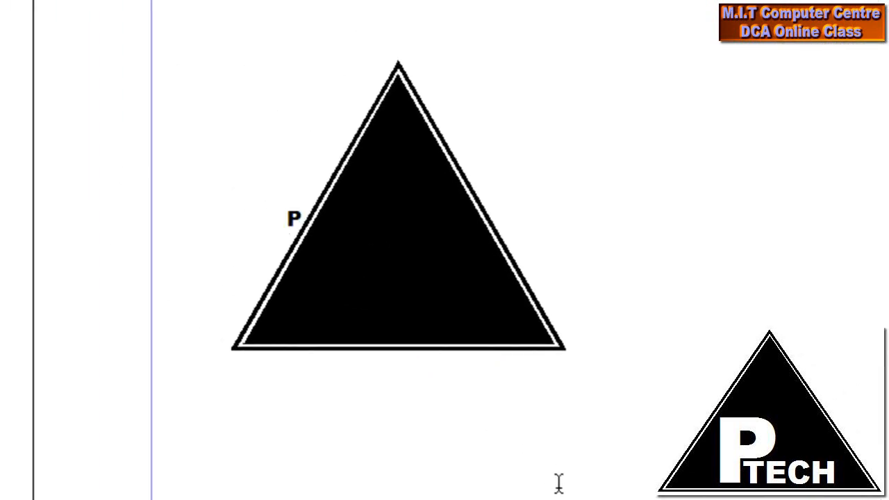
drag(302, 222, 270, 209)
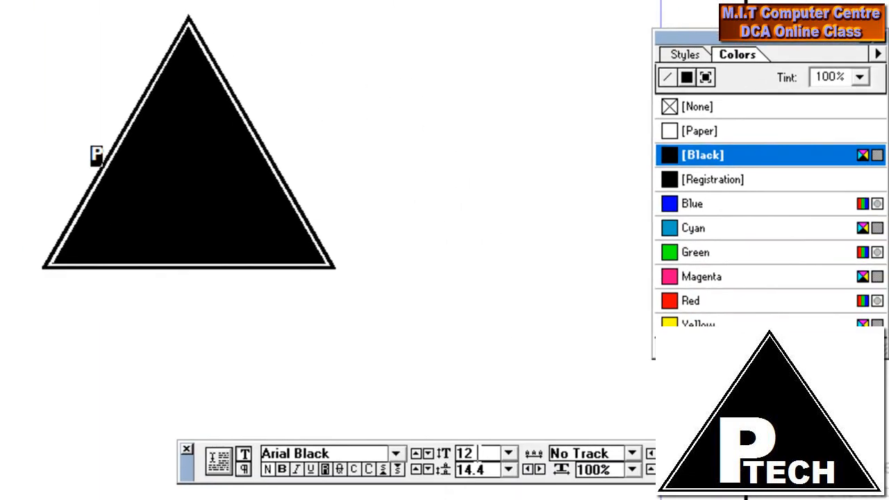
click(511, 458)
drag(509, 406, 508, 423)
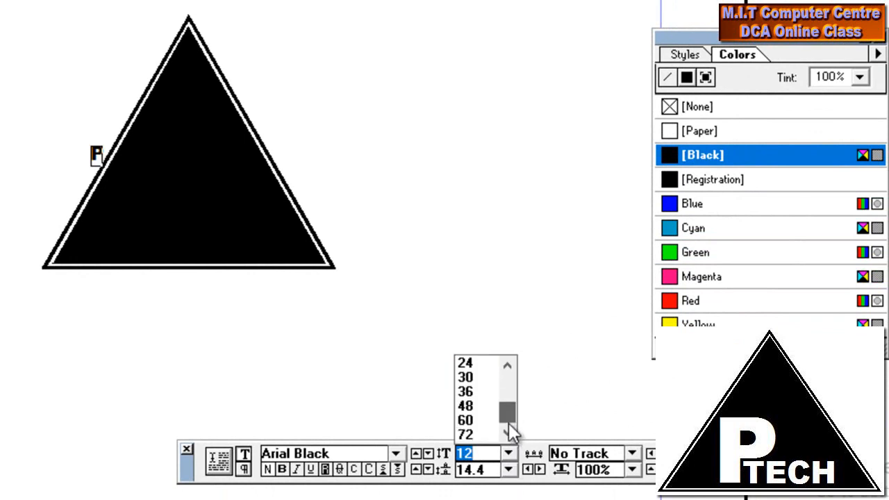
click(507, 368)
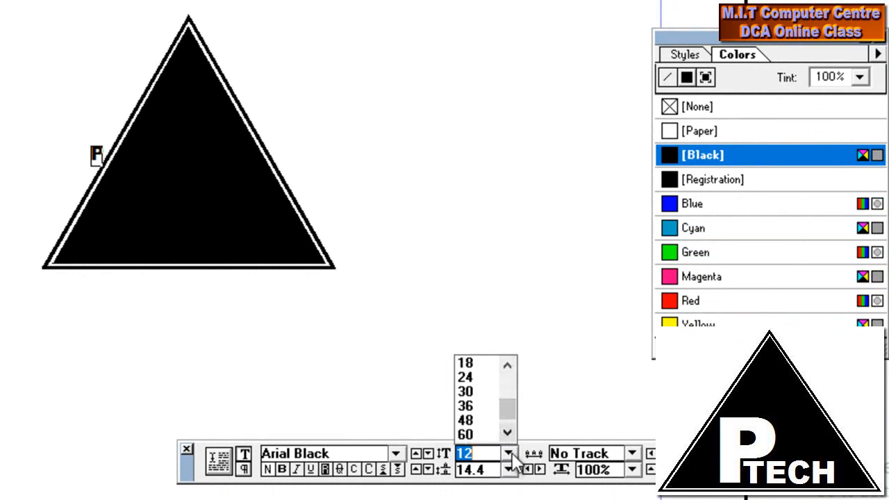
click(509, 452)
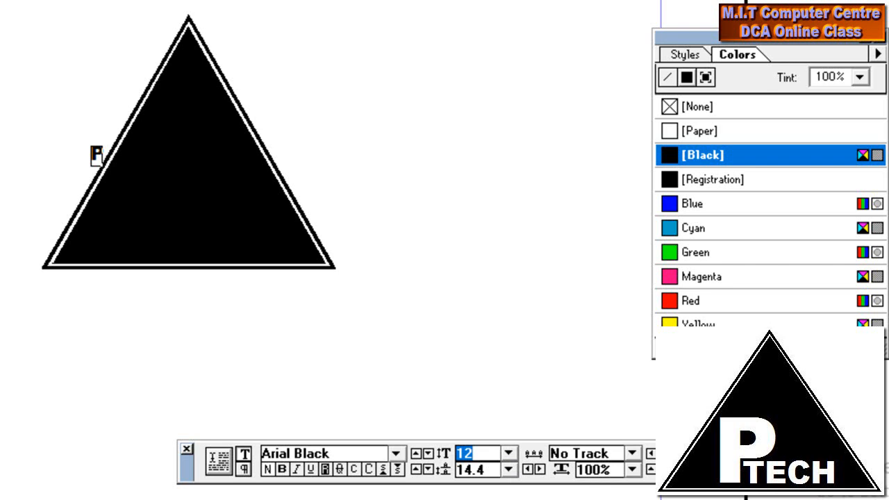
Step: Enlarge the selected letter P step by step until its text highlight is about 1.4 in tall over the triangle's lower left part
key(ctrl+shift+period)
key(ctrl+shift+period)
key(ctrl+shift+period)
key(ctrl+shift+period)
key(ctrl+shift+period)
key(ctrl+shift+period)
key(ctrl+shift+period)
key(ctrl+shift+period)
key(ctrl+shift+period)
key(ctrl+shift+period)
key(ctrl+shift+period)
key(ctrl+shift+period)
key(ctrl+shift+period)
key(ctrl+shift+period)
key(ctrl+shift+period)
key(ctrl+shift+period)
key(ctrl+shift+period)
key(ctrl+shift+period)
key(ctrl+shift+period)
key(ctrl+shift+period)
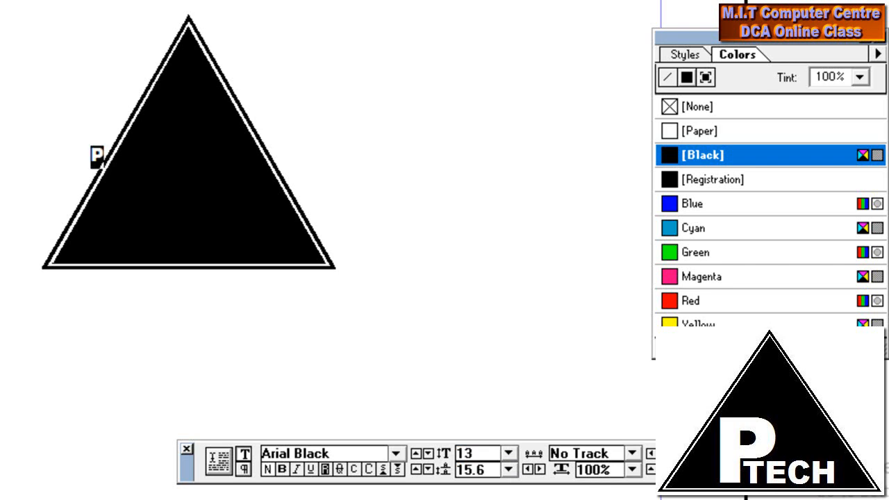
key(ctrl+shift+period)
key(ctrl+shift+period)
key(ctrl+shift+period)
key(ctrl+shift+period)
key(ctrl+shift+period)
key(ctrl+shift+period)
key(ctrl+shift+period)
key(ctrl+shift+period)
key(ctrl+shift+period)
key(ctrl+shift+period)
key(ctrl+shift+period)
key(ctrl+shift+period)
key(ctrl+shift+period)
key(ctrl+shift+period)
key(ctrl+shift+period)
key(ctrl+shift+period)
key(ctrl+shift+period)
key(ctrl+shift+period)
key(ctrl+shift+period)
key(ctrl+shift+period)
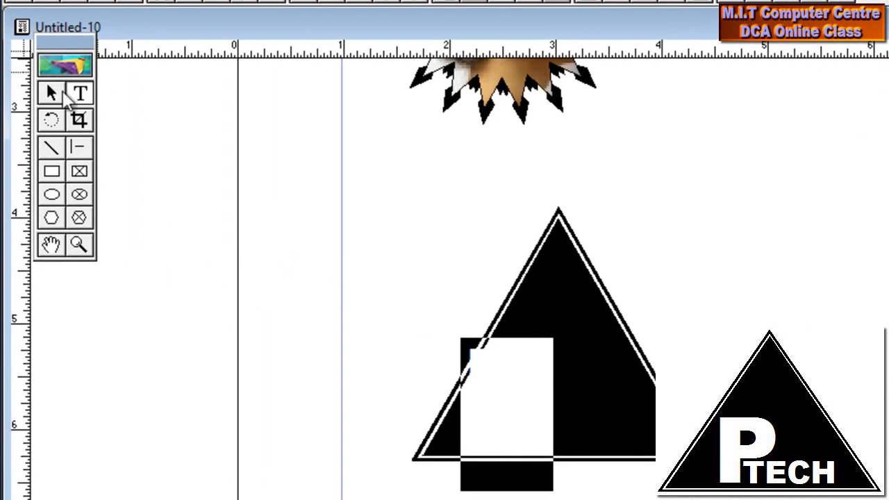
Step: Shift the P's text block about 0.2 in to the right and color the letter Paper
click(52, 93)
click(486, 397)
drag(486, 397, 487, 397)
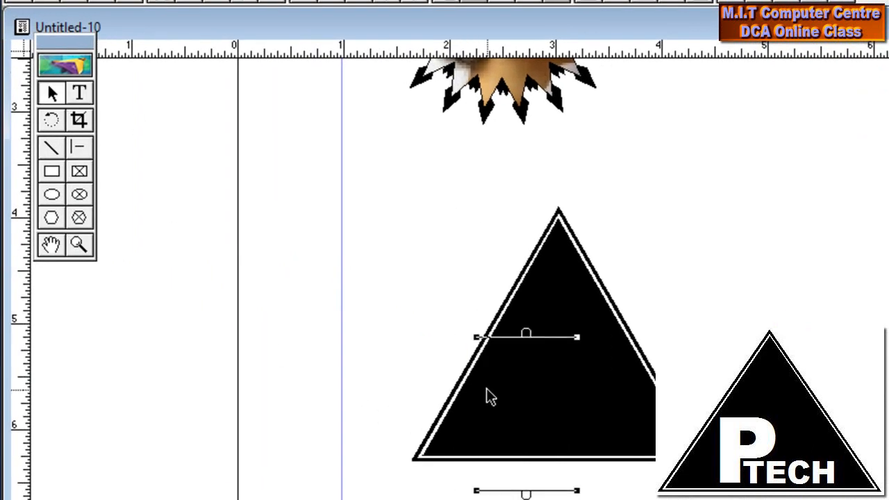
click(79, 93)
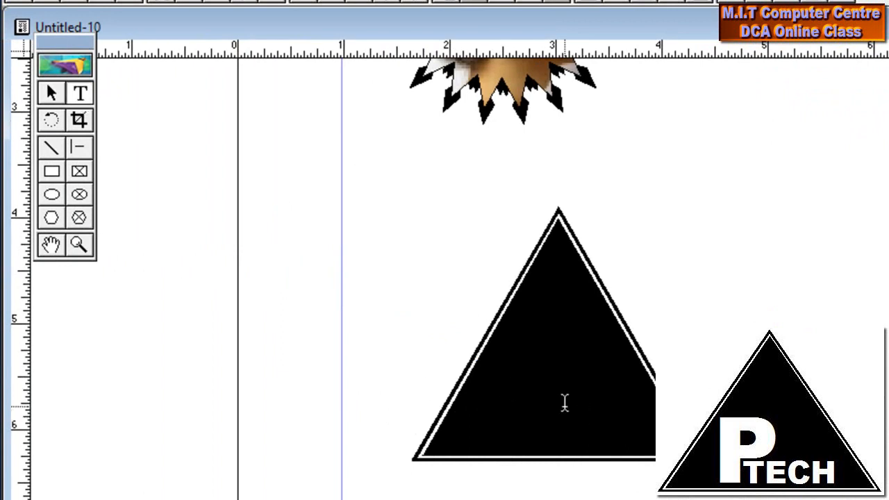
click(555, 378)
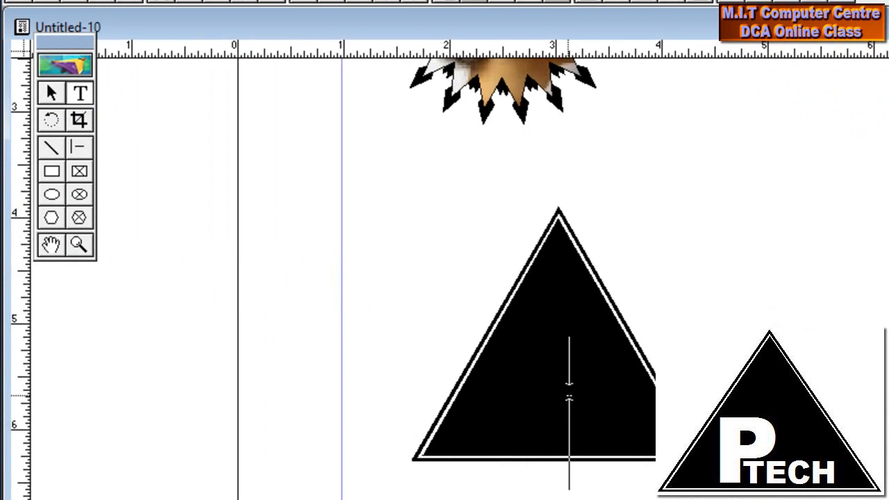
drag(569, 393, 494, 373)
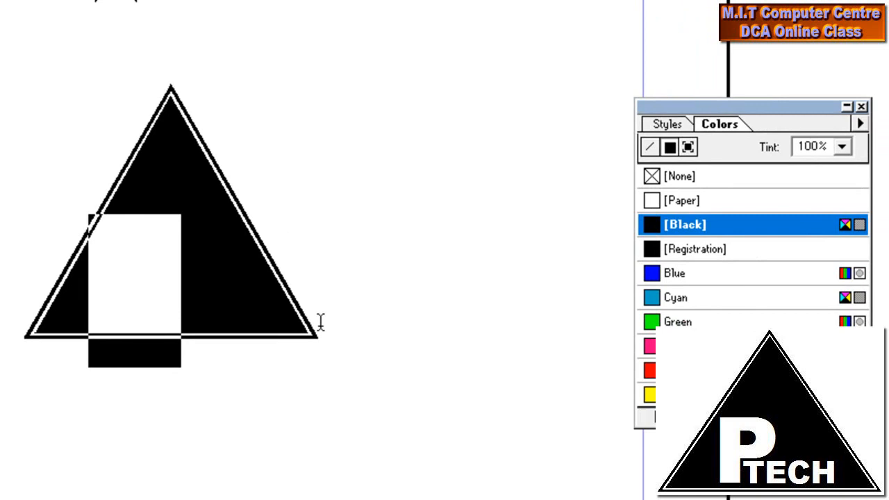
text(P)
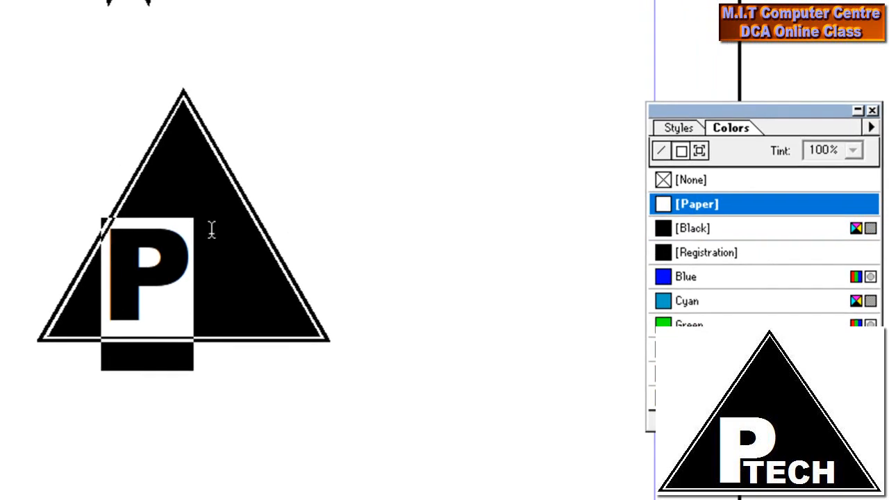
Step: Move the white P about 0.2 in further right inside the triangle and select its text block
click(57, 90)
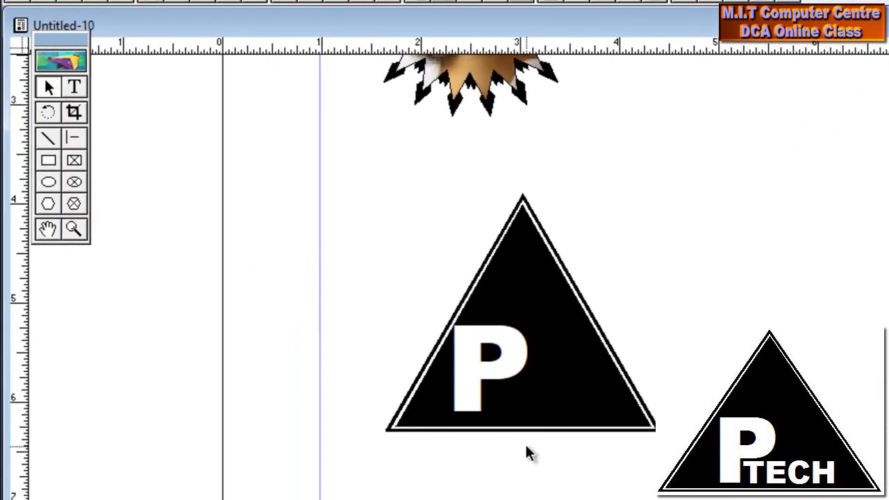
drag(486, 377, 505, 381)
click(74, 87)
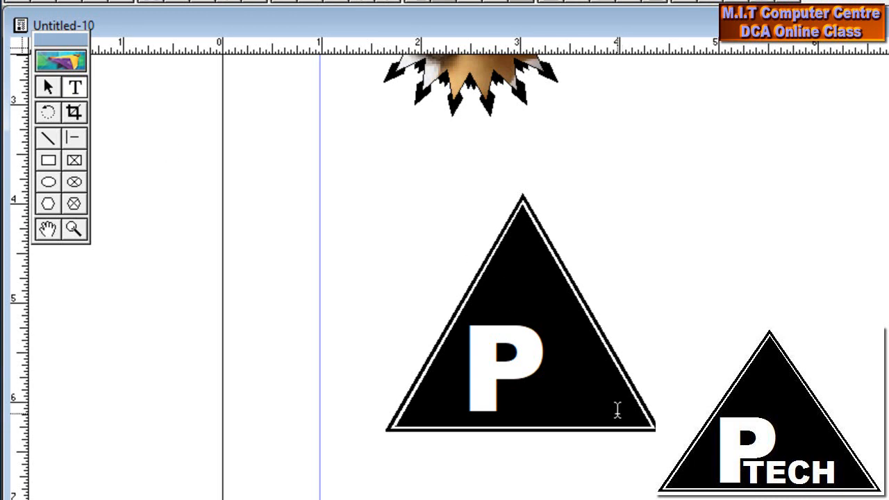
click(51, 94)
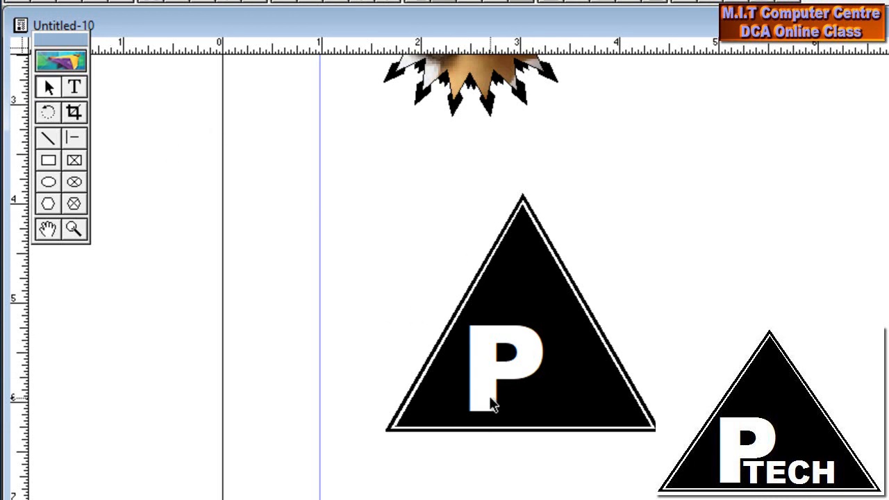
click(492, 405)
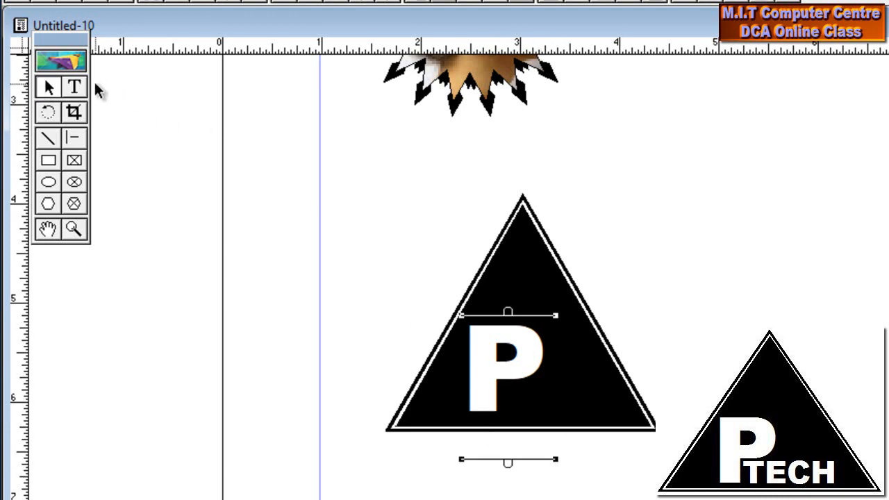
Step: Add the word TECH in Arial Black with the Paper color beside the lower stem of the P
click(74, 86)
drag(635, 415, 502, 382)
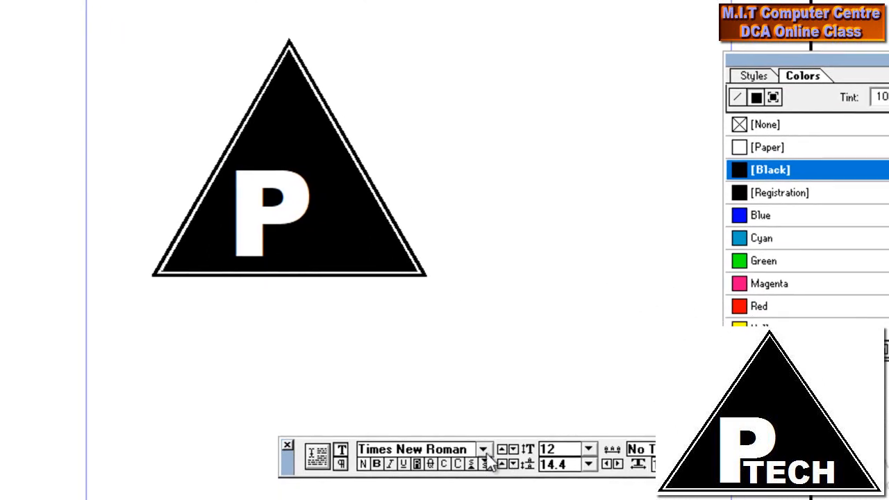
click(537, 485)
text(a)
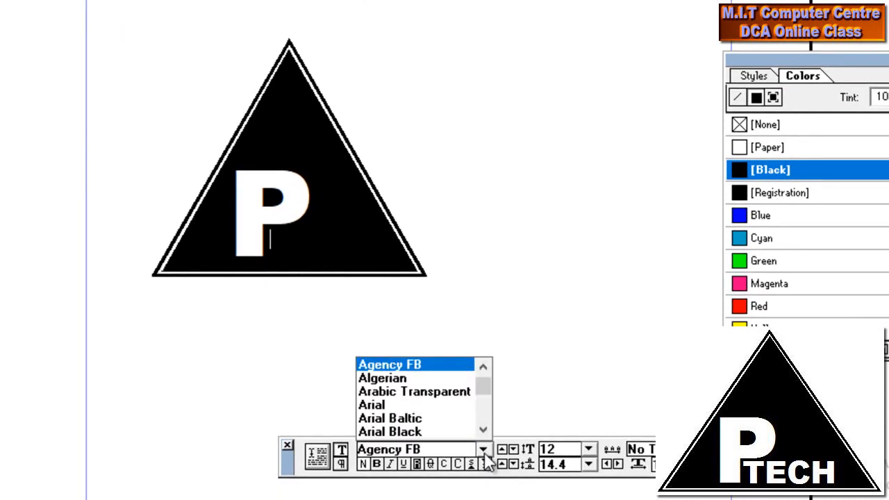
text(rial)
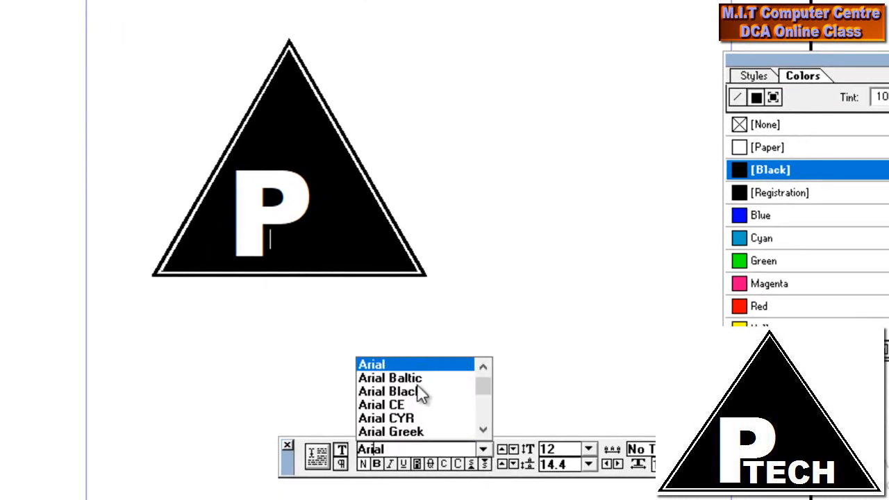
click(417, 403)
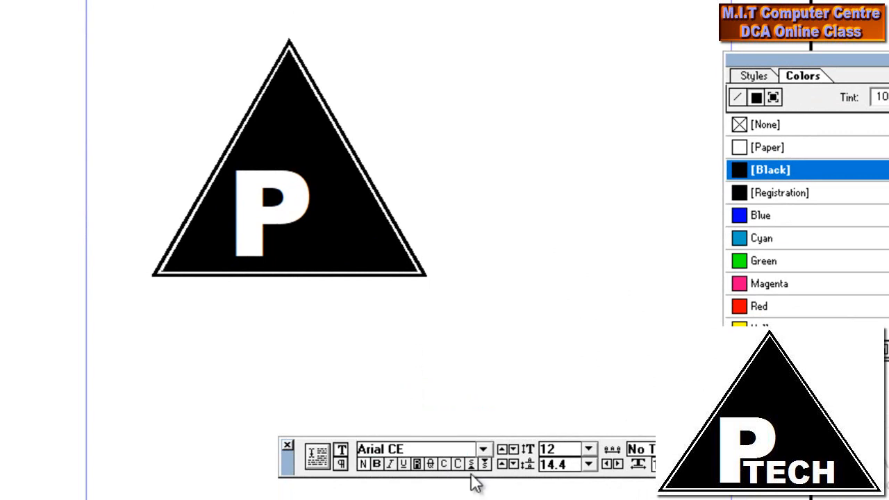
click(482, 448)
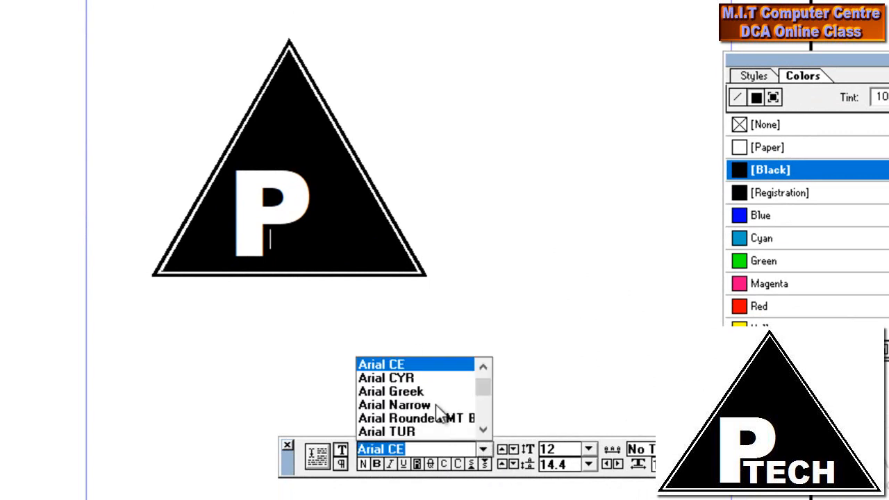
click(485, 364)
click(450, 364)
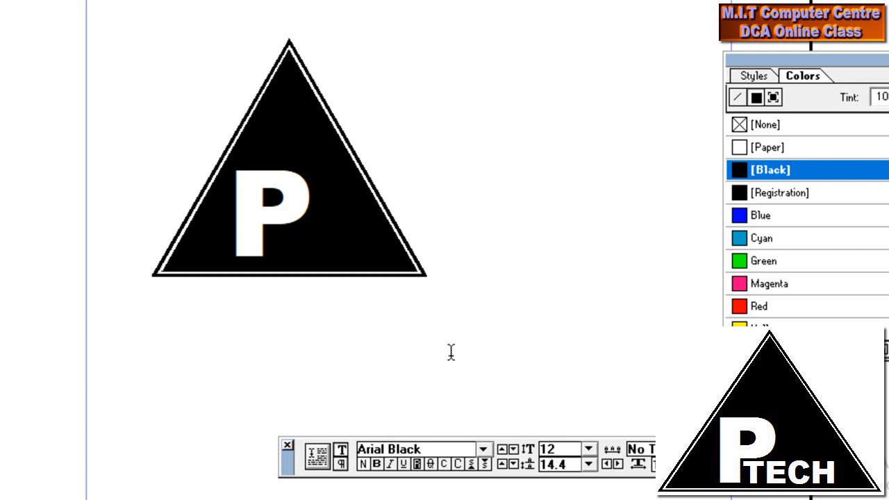
key(ctrl+shift+v)
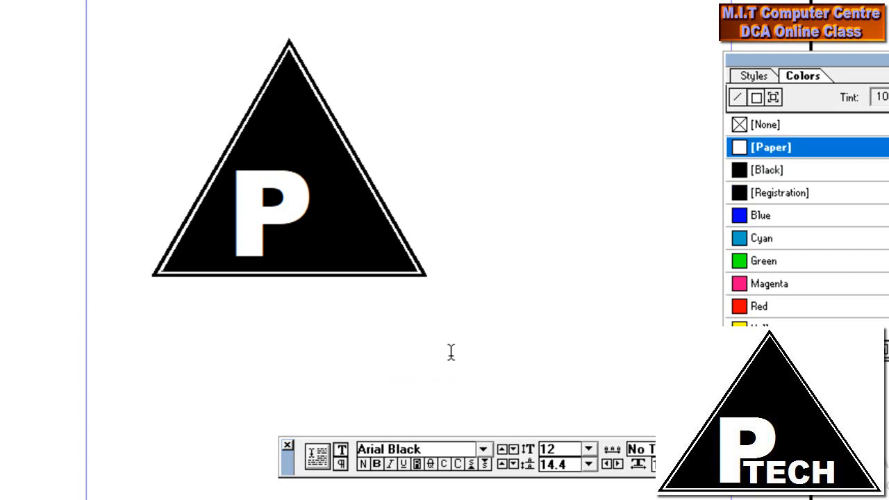
text(TECH)
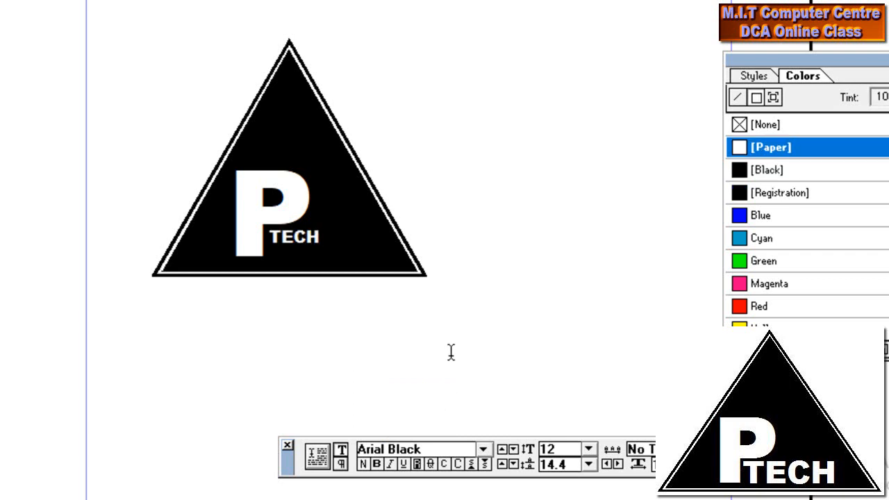
Step: Select the word TECH and enlarge it step by step until it is about 0.9 in wide
drag(351, 239, 220, 235)
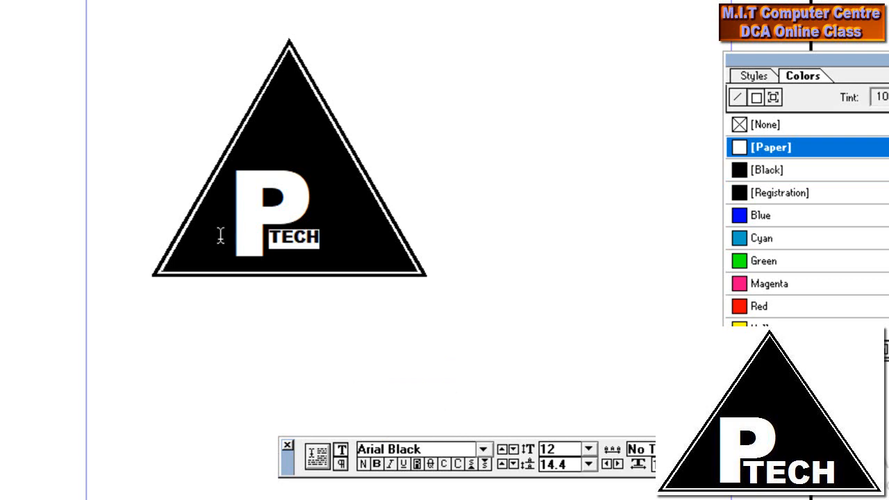
key(ctrl+shift+period)
key(ctrl+shift+period)
key(ctrl+shift+period)
key(ctrl+shift+period)
key(ctrl+shift+period)
key(ctrl+shift+period)
key(ctrl+shift+period)
key(ctrl+shift+period)
key(ctrl+shift+period)
key(ctrl+shift+period)
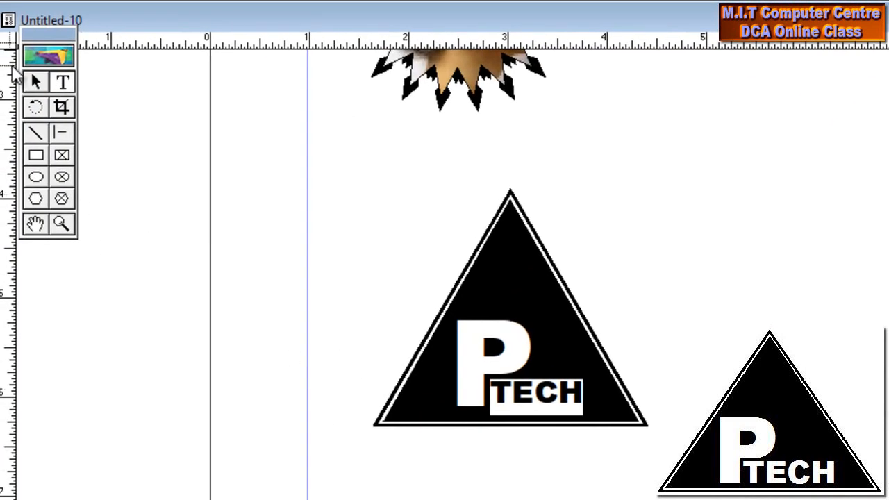
Step: Select the triangle, the P and the word TECH together and group them
click(36, 80)
drag(687, 469, 297, 145)
click(190, 34)
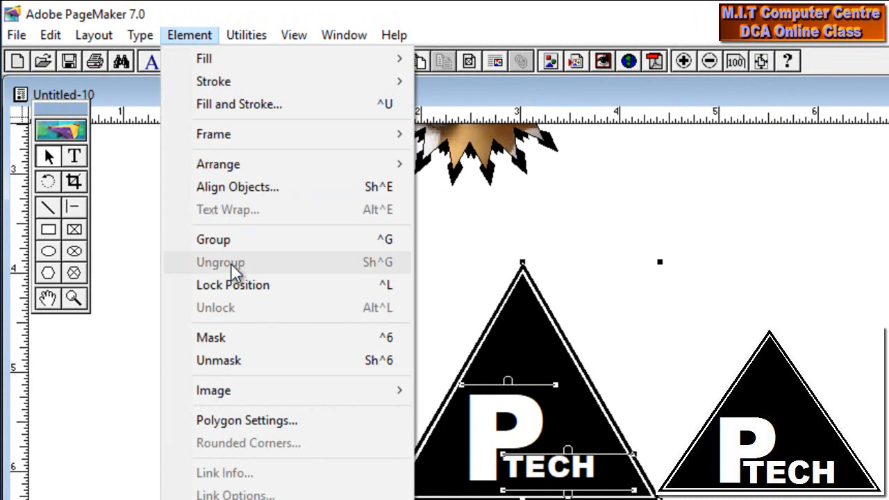
click(234, 243)
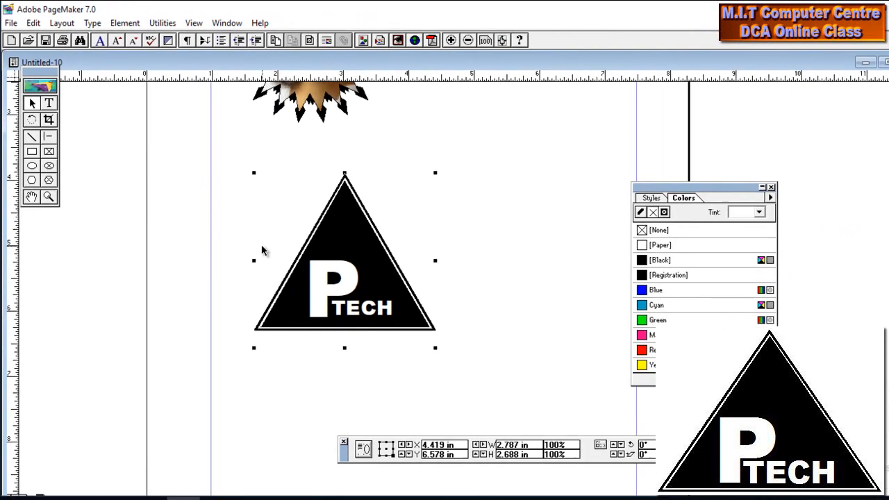
Step: Move the grouped P TECH logo beside the star photo frame against the right margin guide, at about X 7.48 in, Y 3.649 in
drag(368, 199, 305, 294)
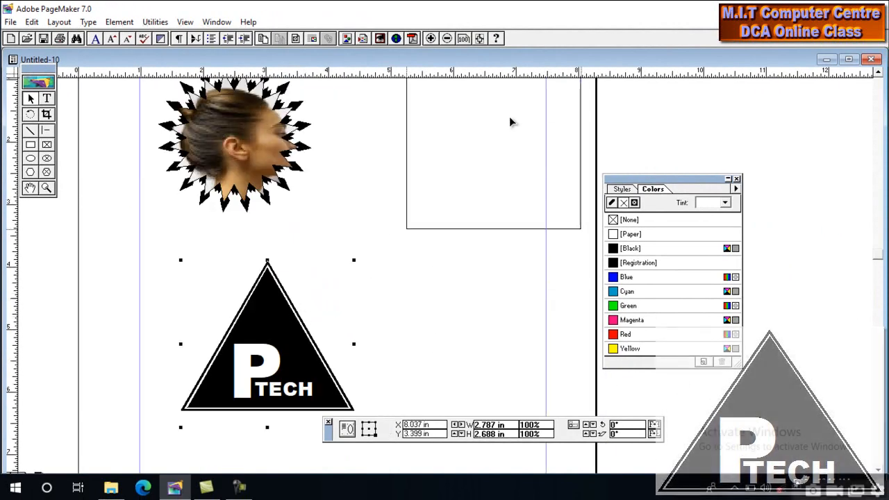
drag(475, 137, 475, 137)
scroll(453, 243, down, 3)
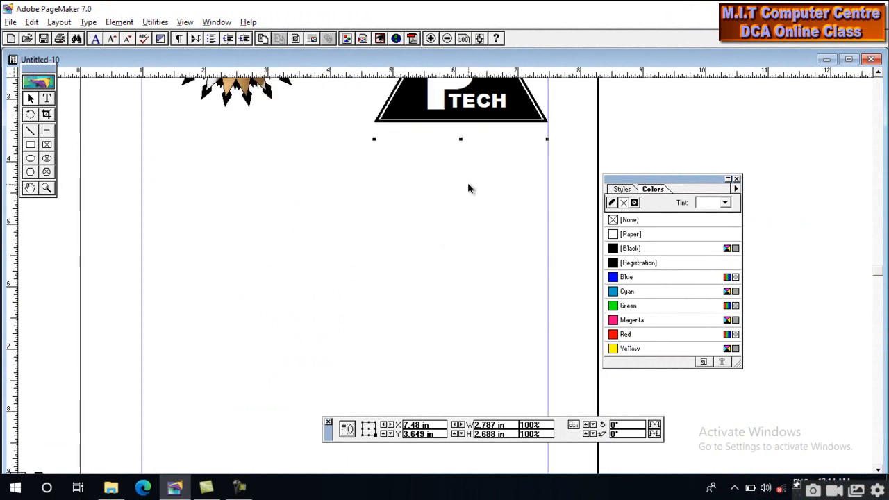
drag(472, 282, 482, 224)
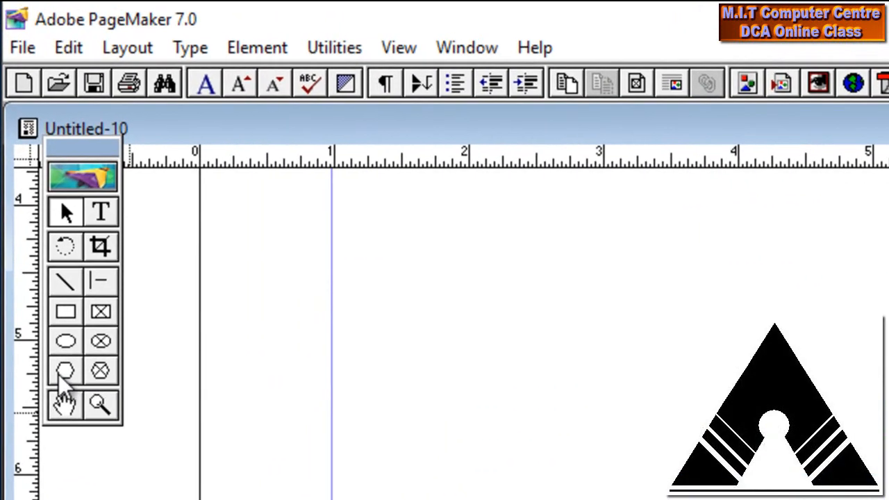
Step: Draw a three-sided polygon with 0% star inset, about 2.9 in wide and 2.5 in tall, in the blank page area and fill it Black
double_click(64, 371)
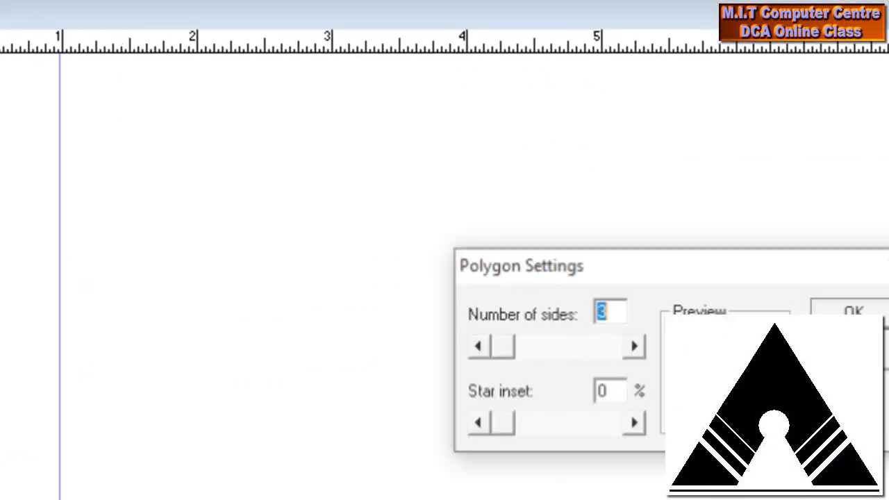
click(596, 199)
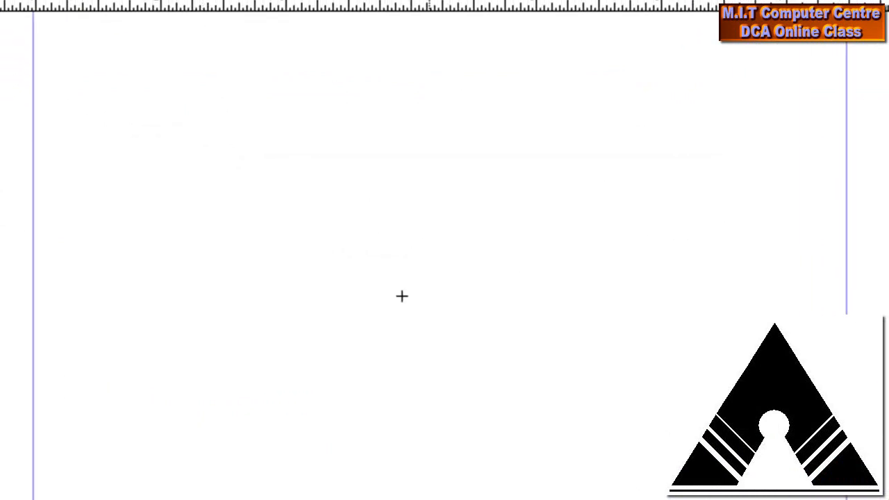
drag(401, 296, 540, 418)
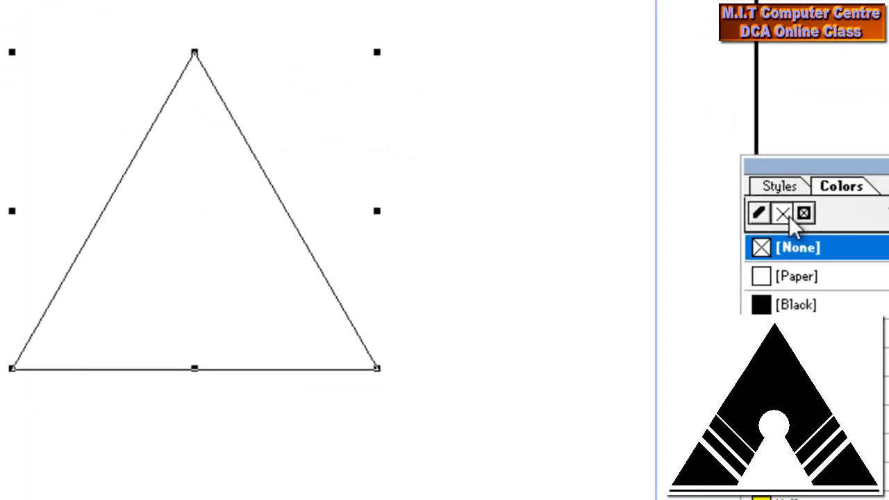
click(419, 218)
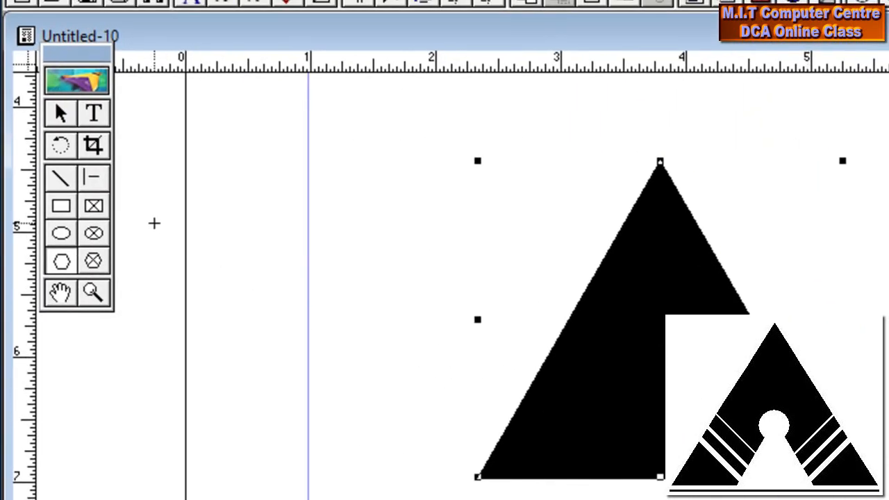
Step: Draw a 0.5 in circle in the middle of the new black triangle
click(64, 238)
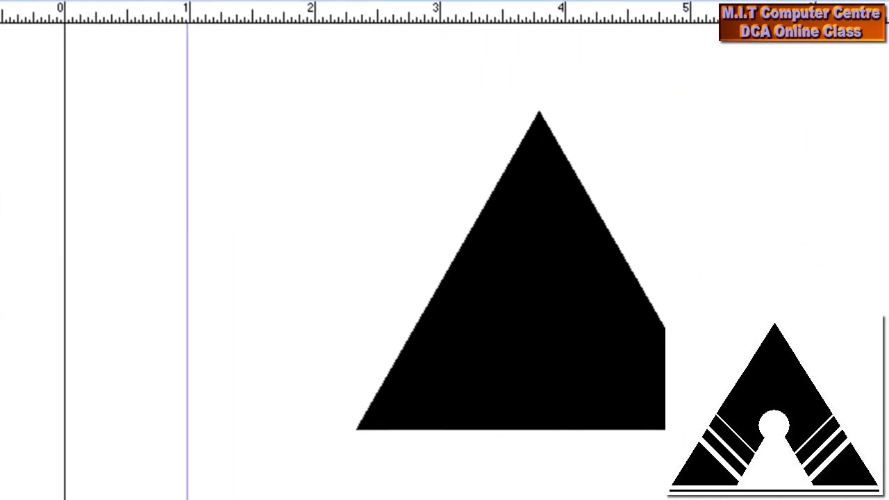
drag(358, 210, 428, 273)
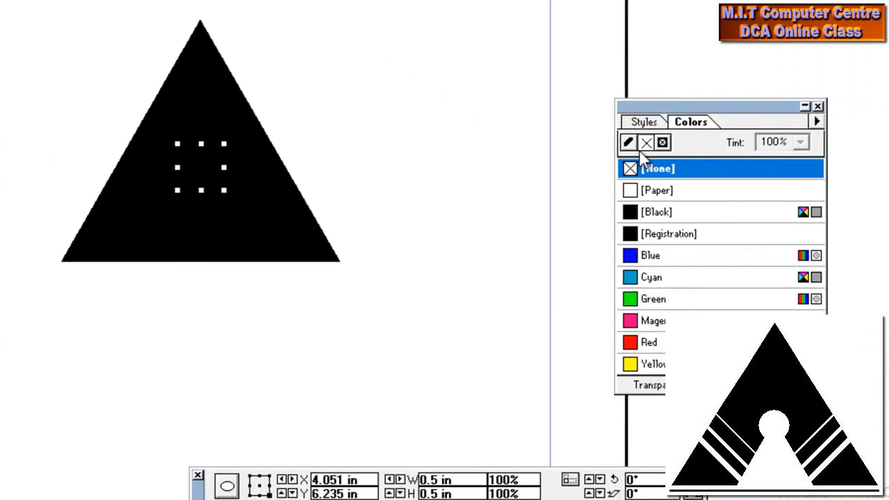
Step: Color the circle in the middle of the black triangle Paper
click(652, 193)
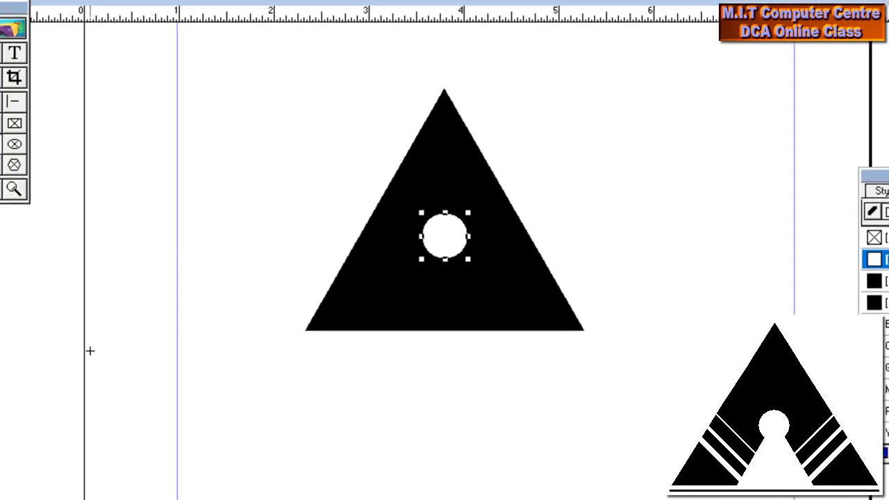
Step: Draw a three-sided polygon with 0% star inset, about 1.4 in wide and 1.2 in tall, beside the black triangle
click(54, 182)
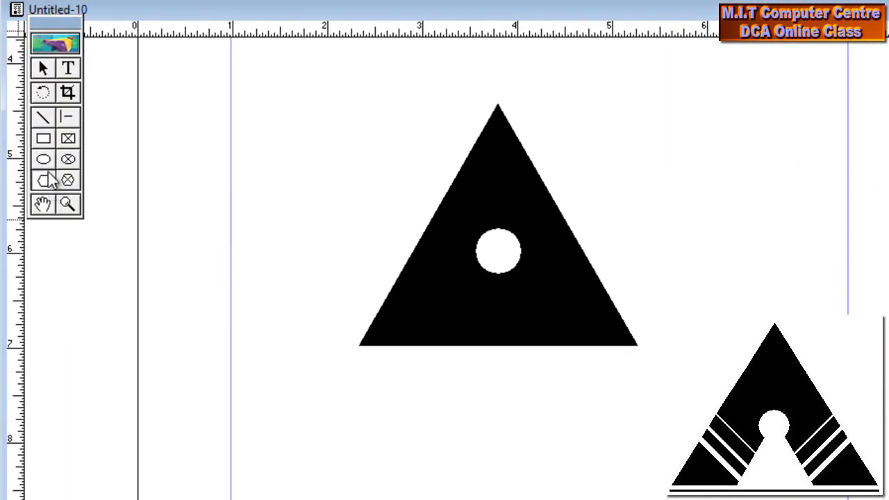
double_click(47, 181)
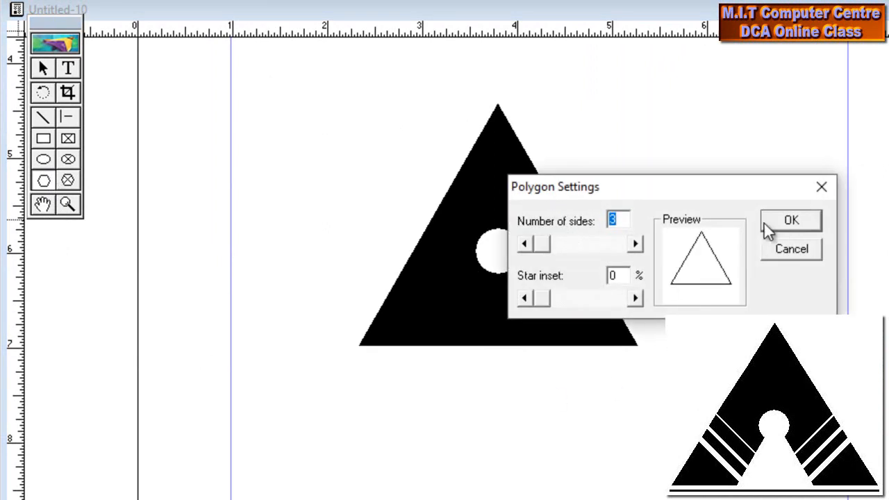
click(790, 221)
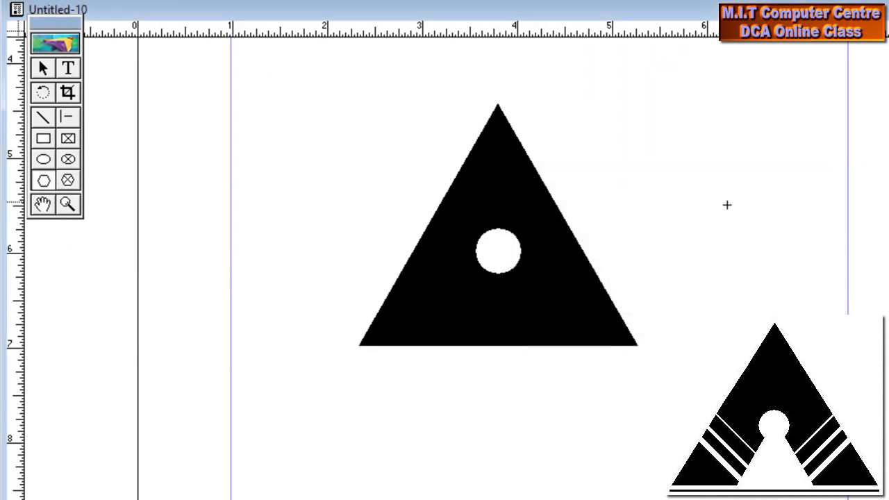
drag(691, 143, 813, 259)
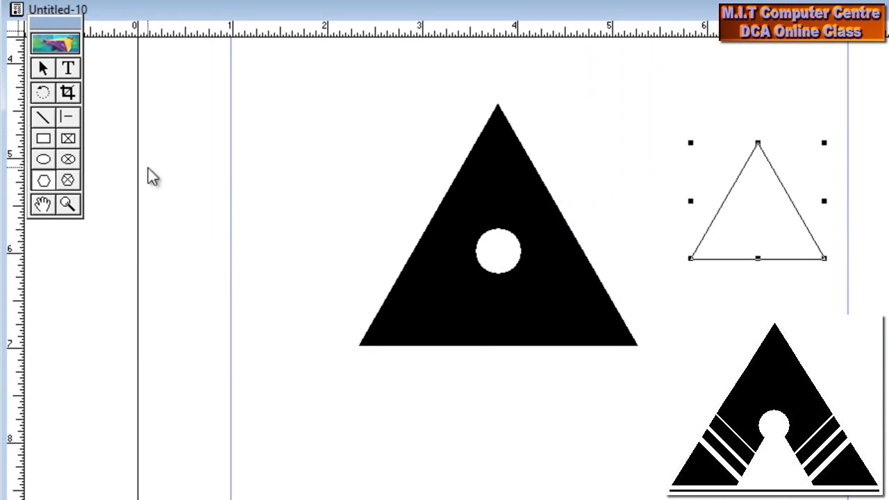
Step: Move the small triangle so its apex sits inside the circle, and color both its stroke and fill Paper to form a keyhole
click(43, 68)
click(670, 190)
drag(722, 213, 467, 312)
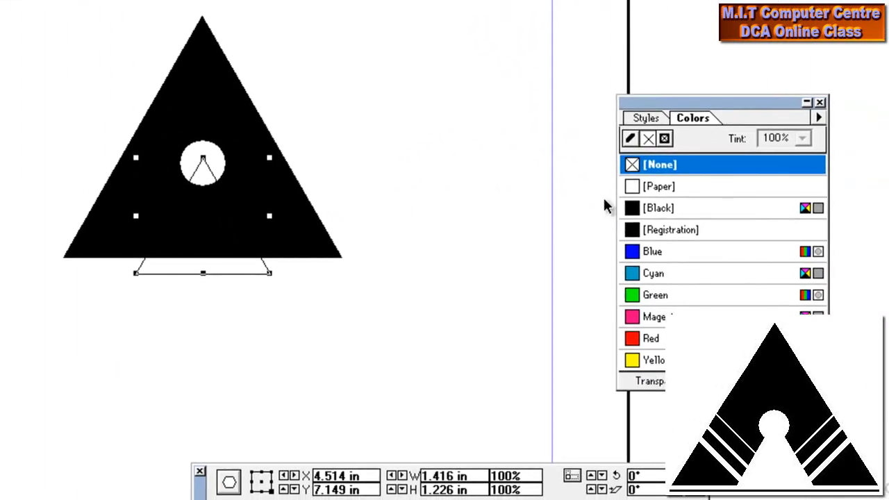
click(664, 139)
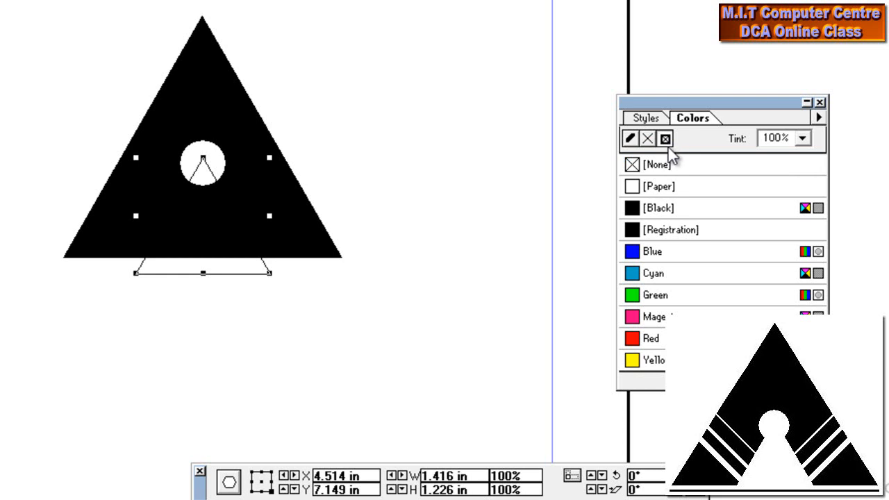
click(667, 187)
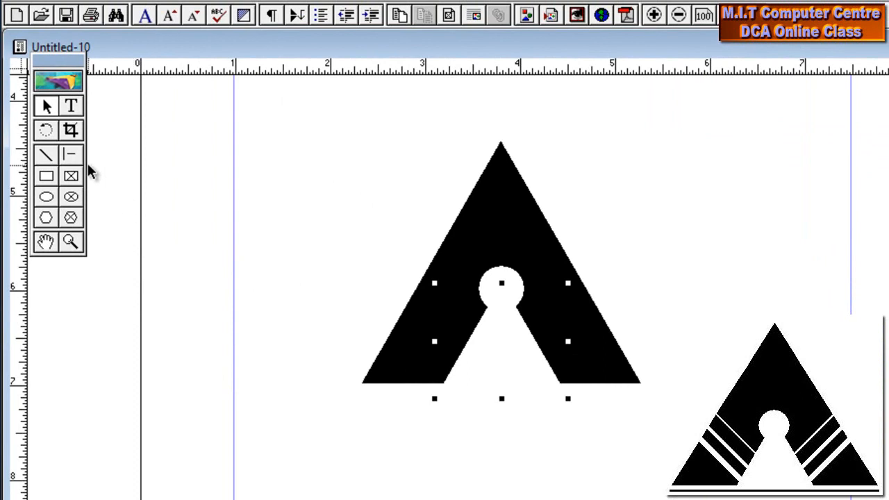
Step: Draw a constrained diagonal line across the left leg of the black triangle, color it Paper and set its stroke to 2pt
click(78, 156)
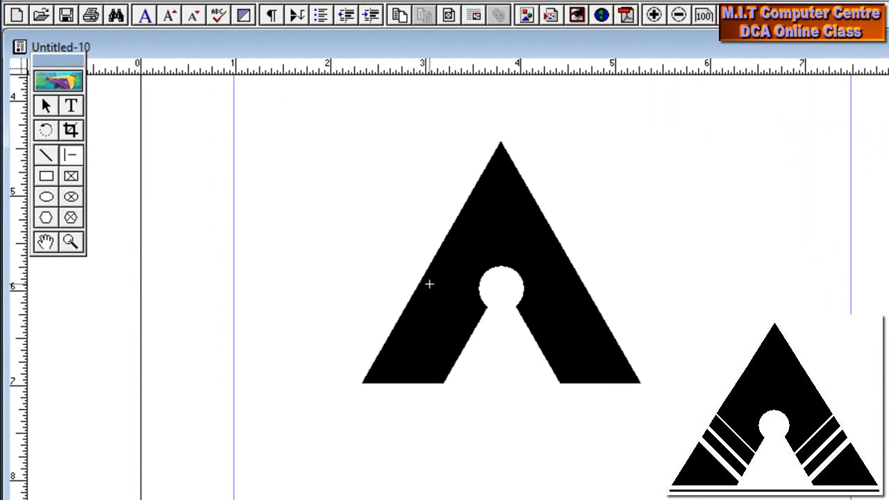
drag(418, 263, 497, 338)
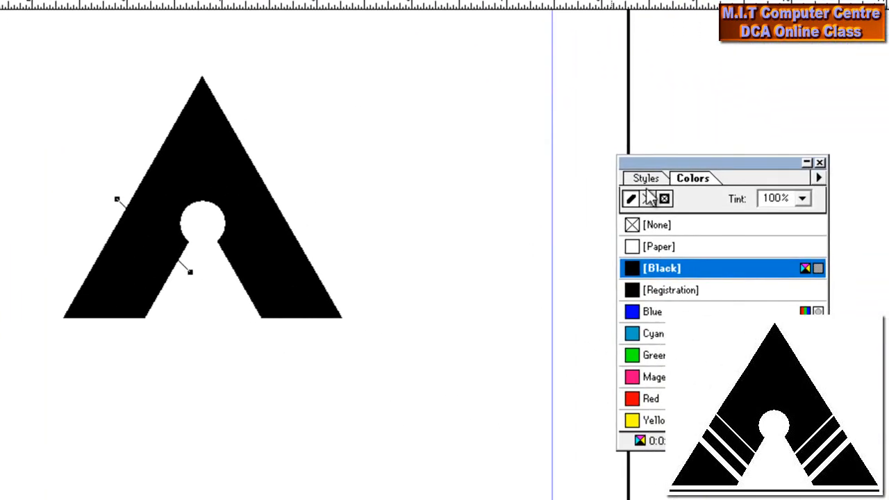
click(646, 248)
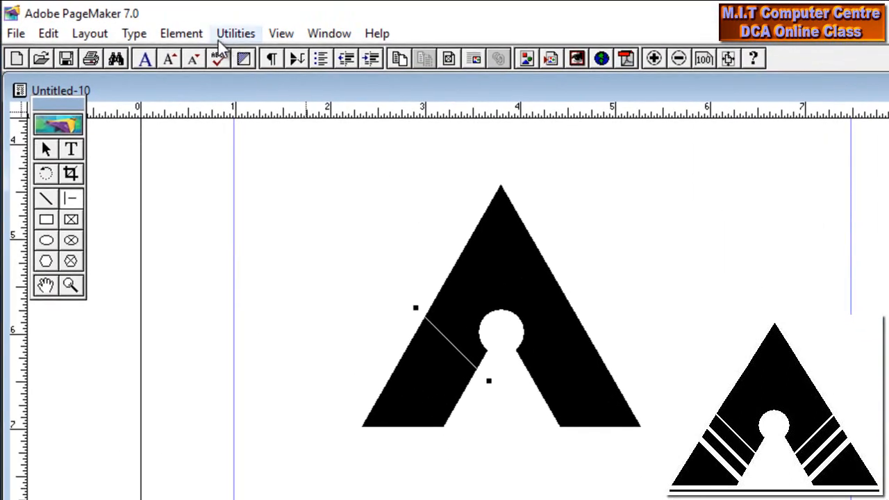
click(199, 38)
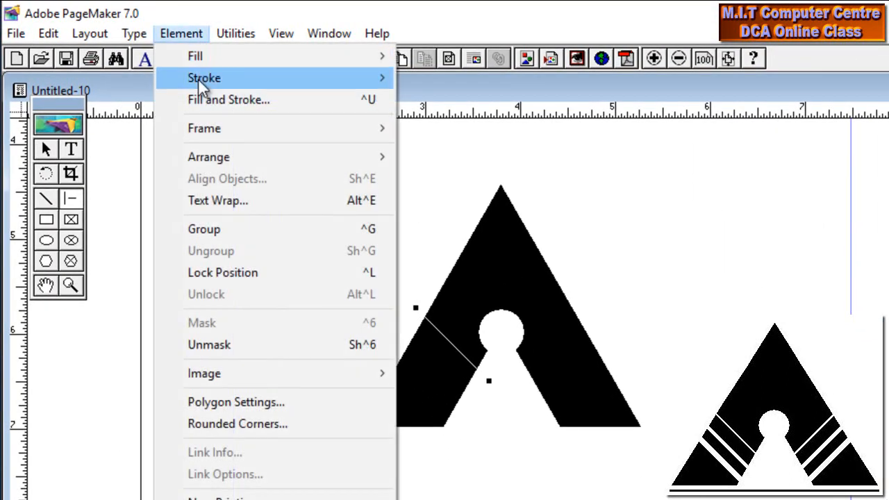
mouse_move(198, 79)
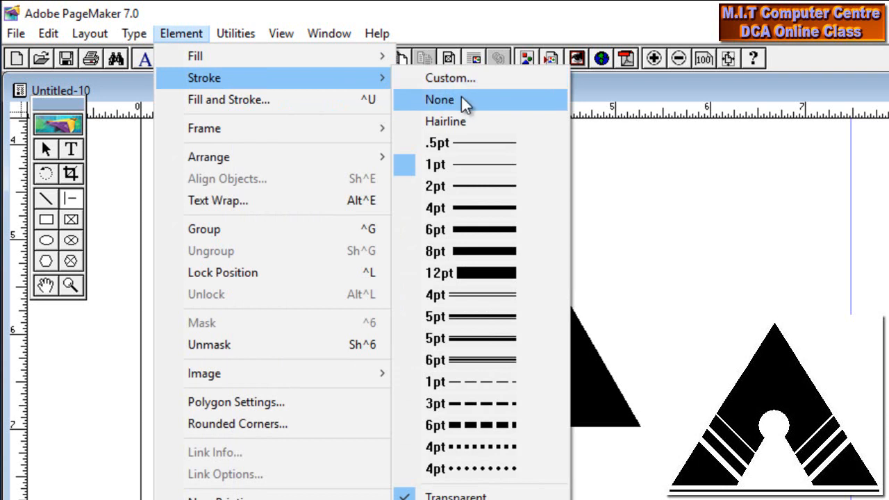
click(479, 186)
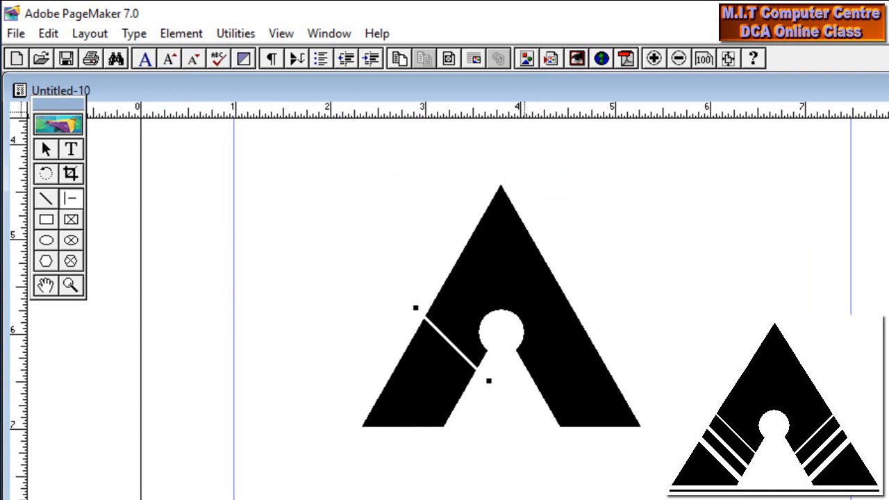
Step: Duplicate the diagonal stripe, nudge the copy down and left to sit parallel below the first, and set its stroke to 4pt
key(F9)
key(Down)
key(Down)
key(Down)
key(Down)
key(Down)
key(Down)
key(Down)
key(Down)
key(Down)
key(Down)
key(Down)
key(Down)
key(Down)
key(Down)
key(Down)
key(Down)
key(Down)
key(Down)
key(Down)
key(Left)
key(Left)
key(Left)
key(Left)
key(Left)
key(Left)
key(Left)
key(Left)
key(Left)
key(Left)
key(Left)
key(Left)
key(Down)
key(Left)
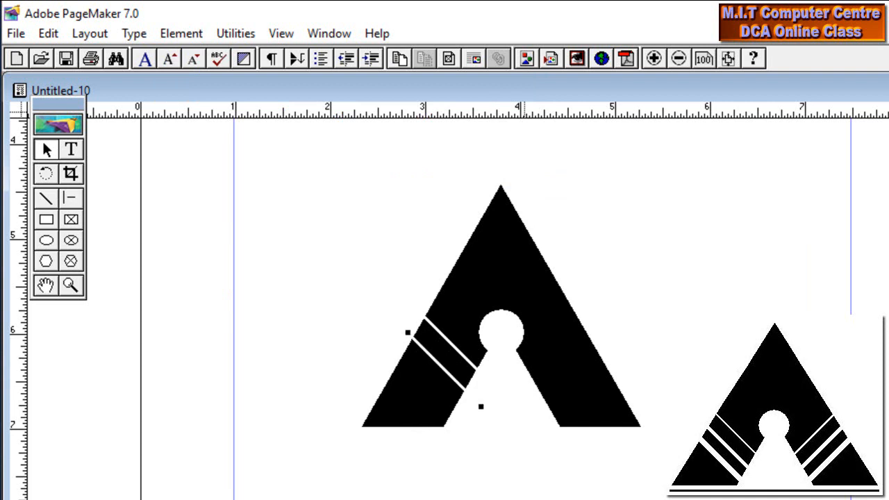
click(196, 33)
mouse_move(343, 78)
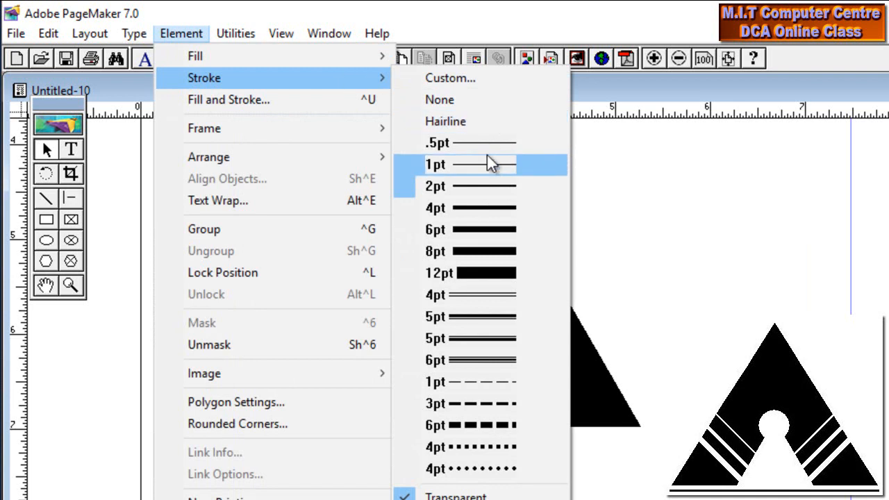
click(486, 213)
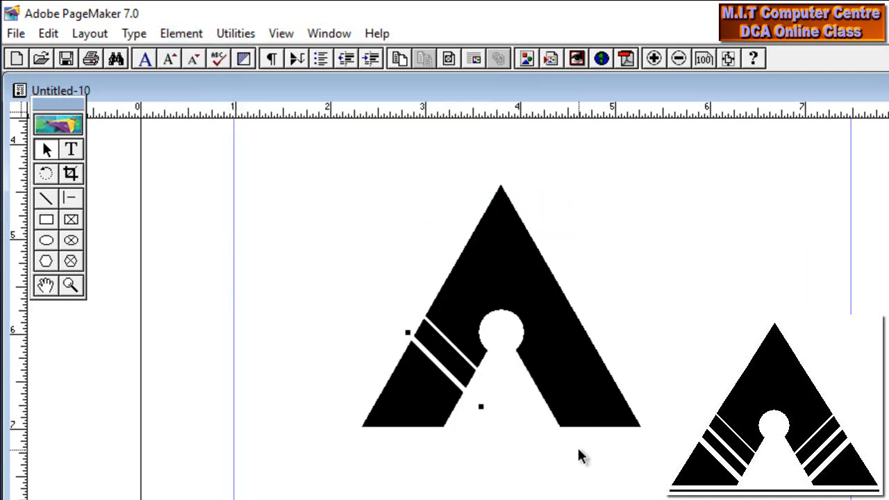
Step: Add a third parallel stripe lower on the left leg by duplicating the line, and set its stroke to 6pt
key(ctrl+v)
key(Down)
key(Down)
key(Down)
key(Down)
key(Down)
key(Down)
key(Down)
key(Down)
key(Left)
key(Left)
key(Left)
key(Left)
key(Left)
key(Left)
key(Left)
key(Left)
key(Up)
key(Up)
key(Up)
key(Up)
key(Up)
key(Left)
key(Left)
key(Left)
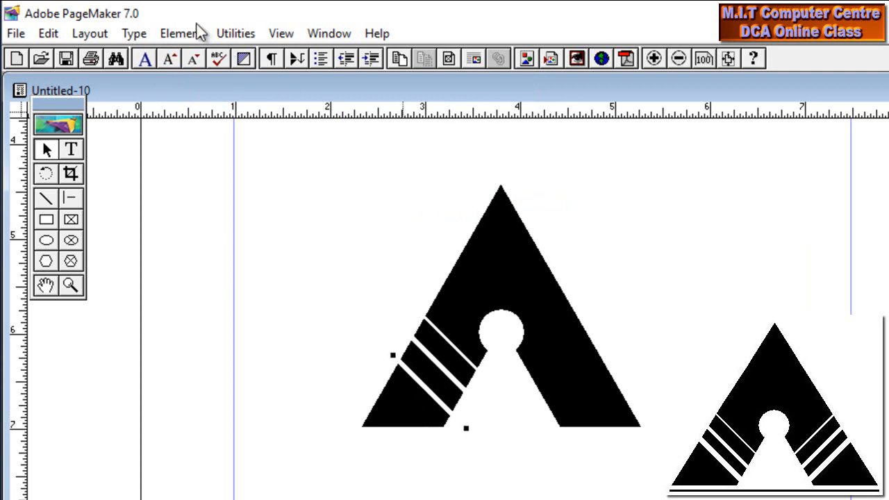
click(181, 33)
mouse_move(212, 78)
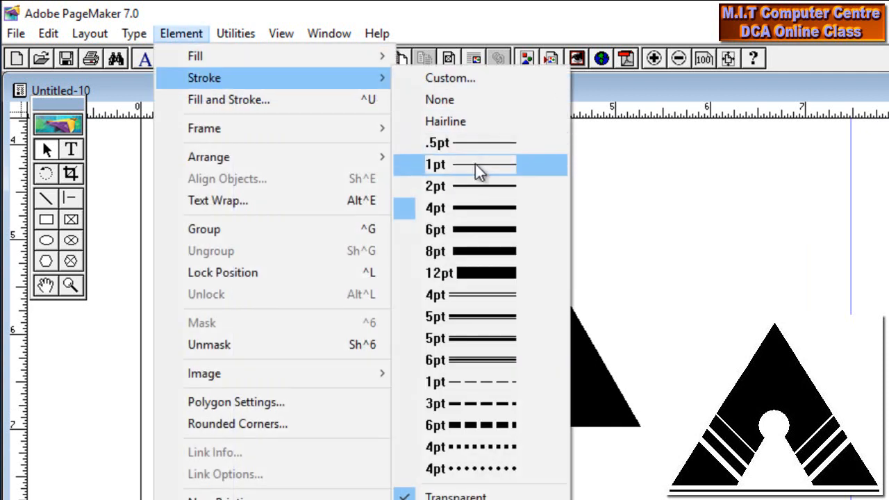
click(484, 229)
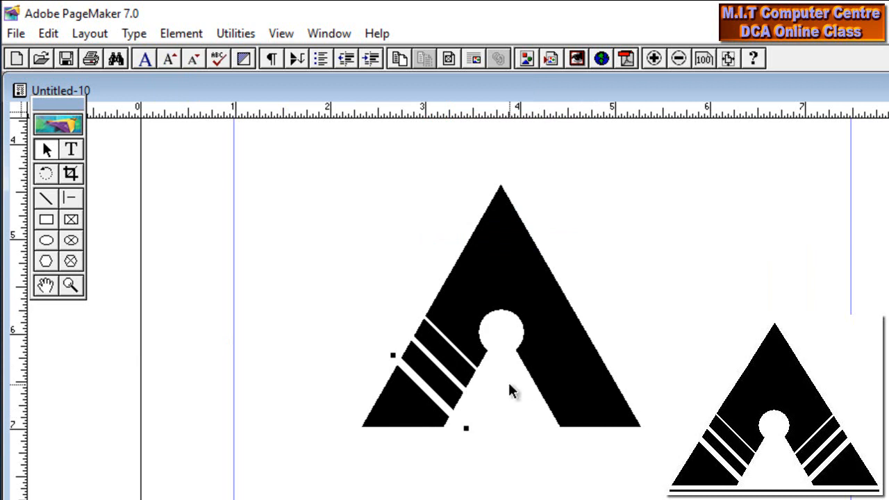
Step: Select only the three diagonal stripes on the left leg and group them
drag(383, 303, 505, 448)
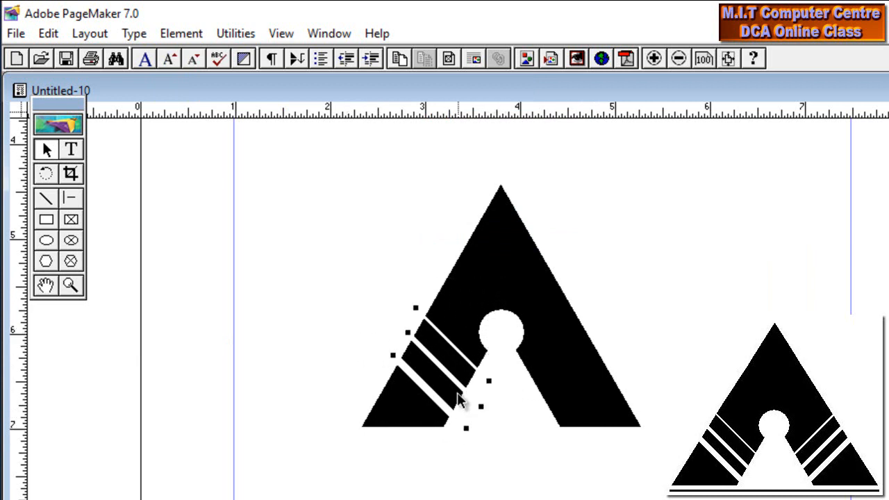
drag(338, 241, 646, 494)
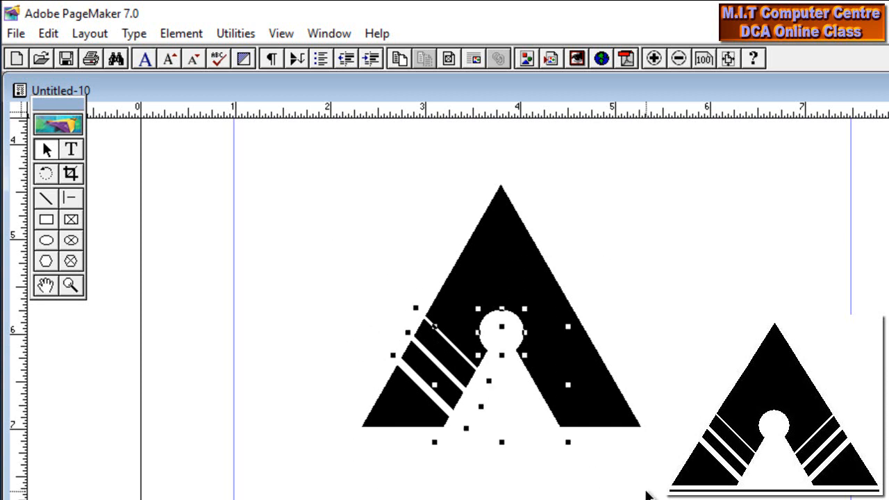
drag(364, 282, 518, 473)
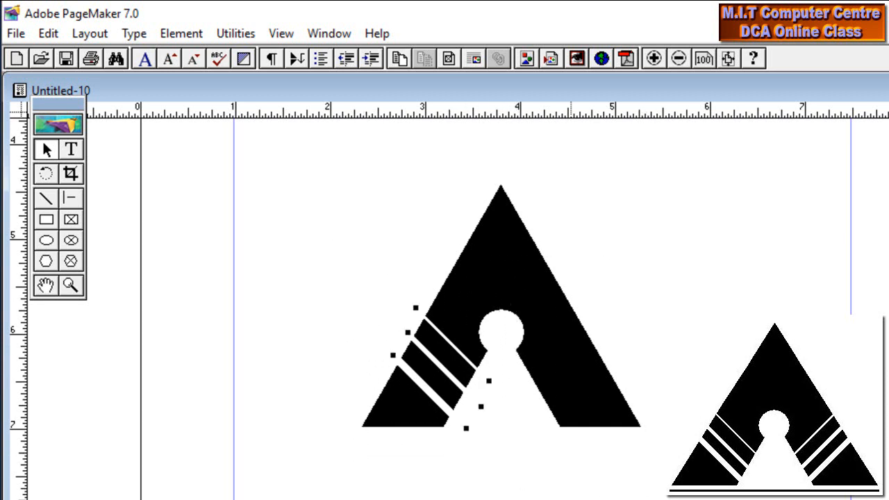
key(ctrl+g)
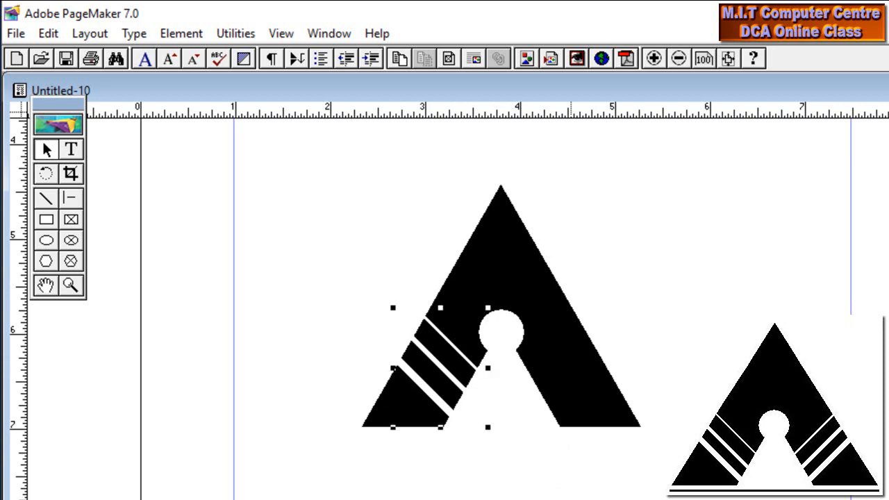
Step: Paste a copy of the stripe group over the right leg of the triangle and flip it horizontally
key(ctrl+v)
drag(456, 344, 582, 348)
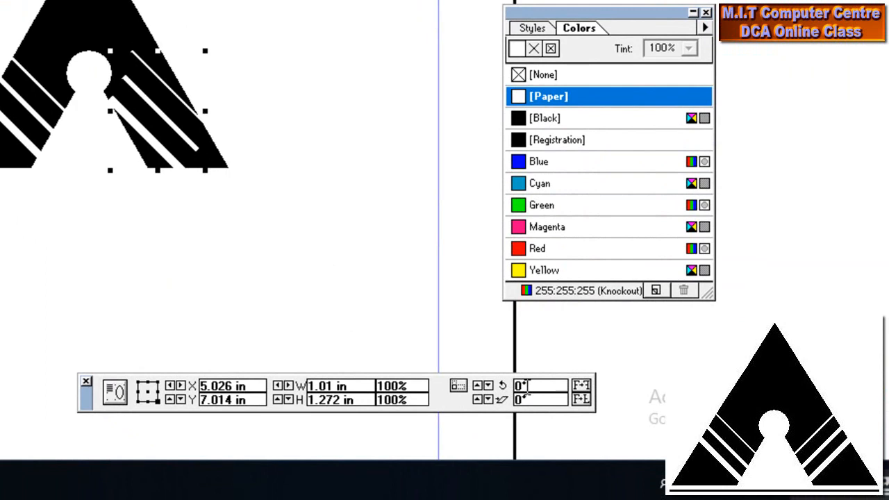
click(584, 386)
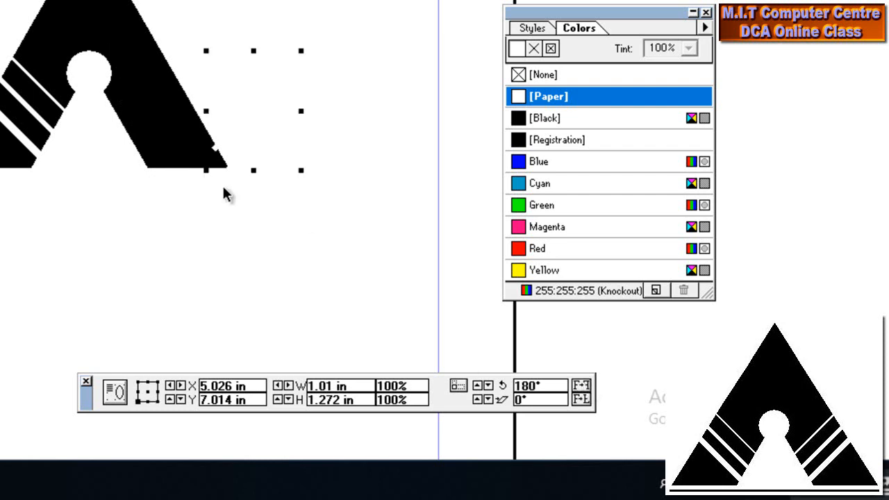
Step: Position the flipped stripe group on the right leg so its stripes mirror those on the left leg
drag(252, 110, 164, 109)
key(Up)
key(Up)
key(Up)
key(Up)
key(Up)
key(Up)
key(Up)
key(Up)
key(Up)
key(Up)
key(Up)
key(Up)
key(Up)
key(Up)
key(Up)
key(Up)
key(Left)
key(Left)
key(Left)
key(Left)
key(Left)
key(Left)
key(Left)
key(Left)
key(Left)
key(Left)
key(Left)
key(Left)
key(Left)
key(Left)
key(Left)
key(Left)
key(Left)
key(Down)
key(Down)
key(Down)
key(Down)
key(Down)
key(Down)
key(Down)
key(Down)
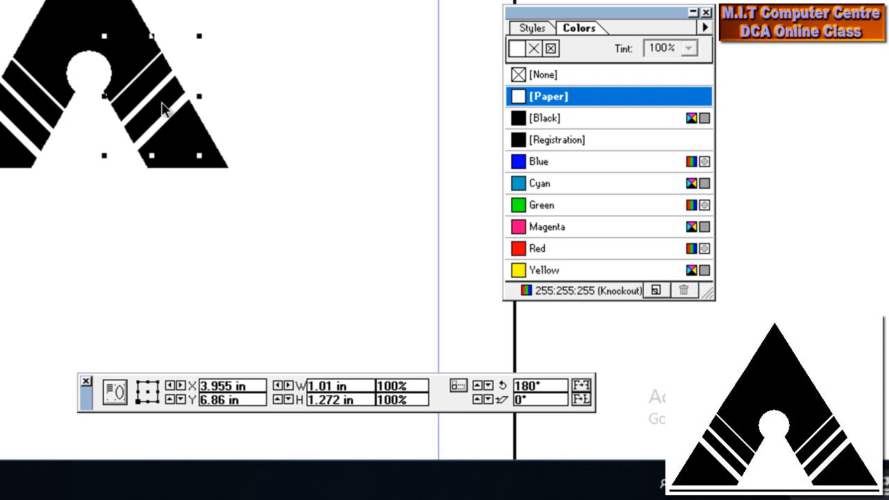
key(Down)
key(Down)
key(Down)
key(Right)
key(Right)
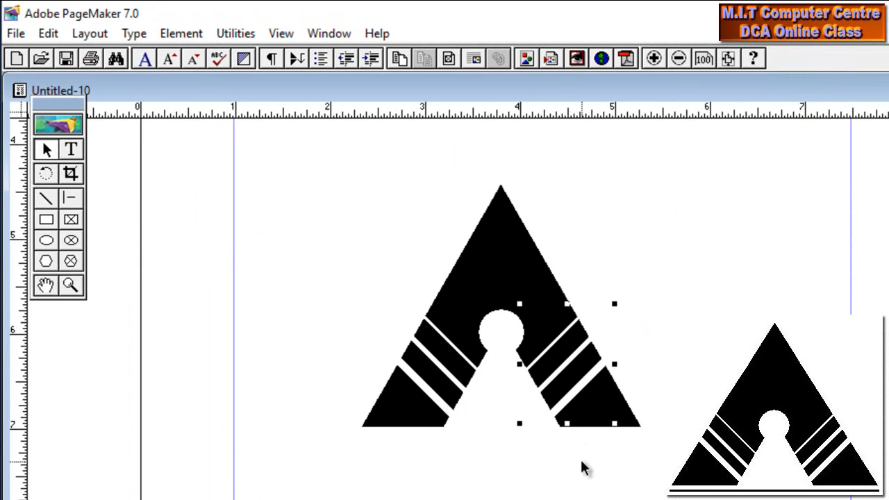
key(Down)
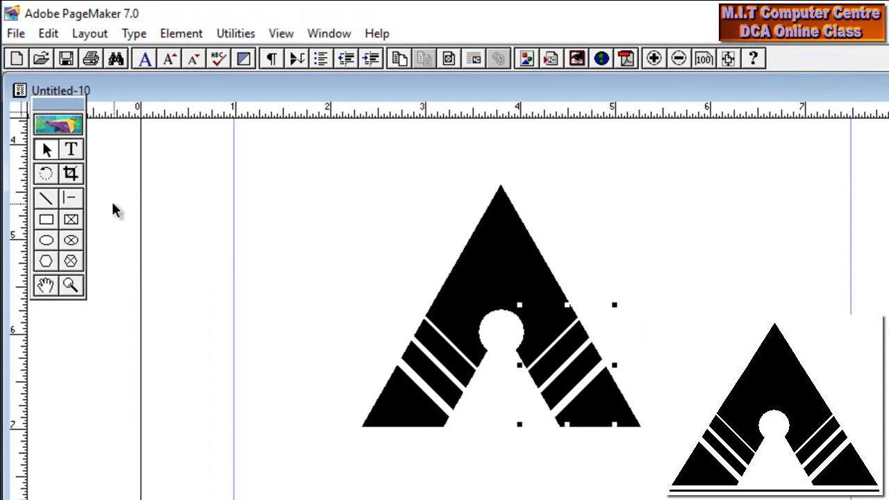
Step: Draw a horizontal line just beneath the triangle, spanning its full base width, and set its stroke to 2pt
click(73, 200)
drag(359, 435, 641, 437)
click(188, 33)
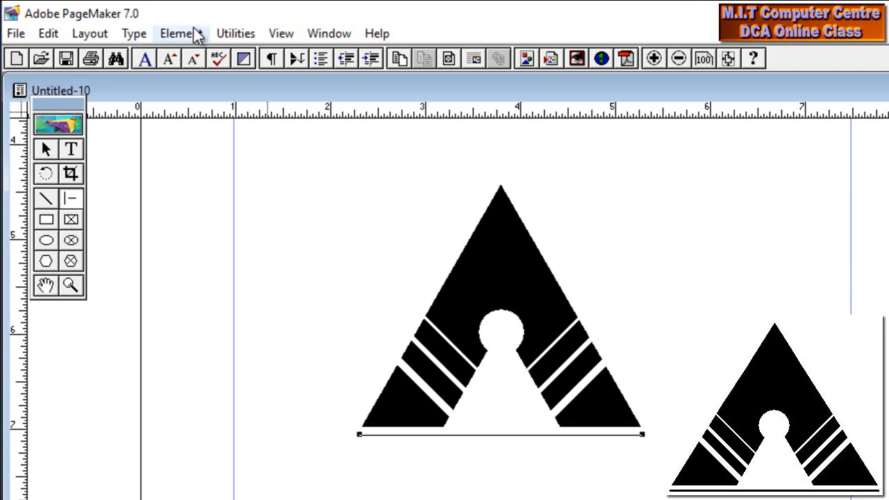
mouse_move(212, 75)
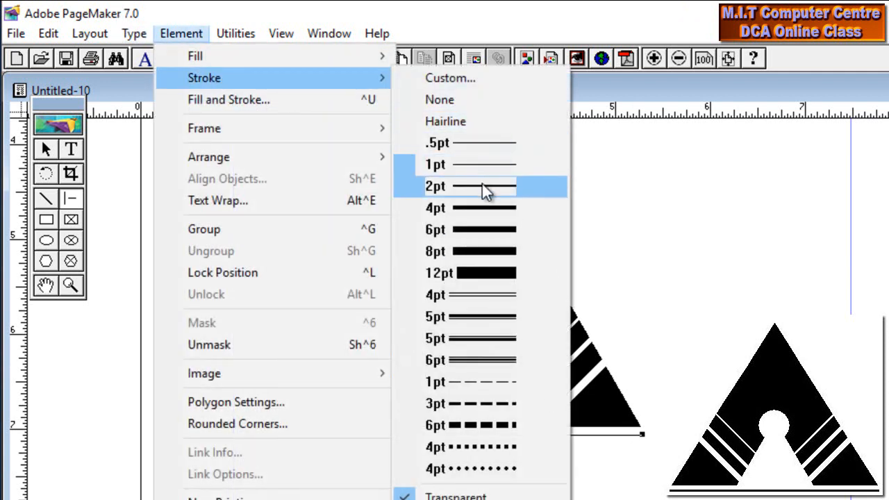
click(482, 185)
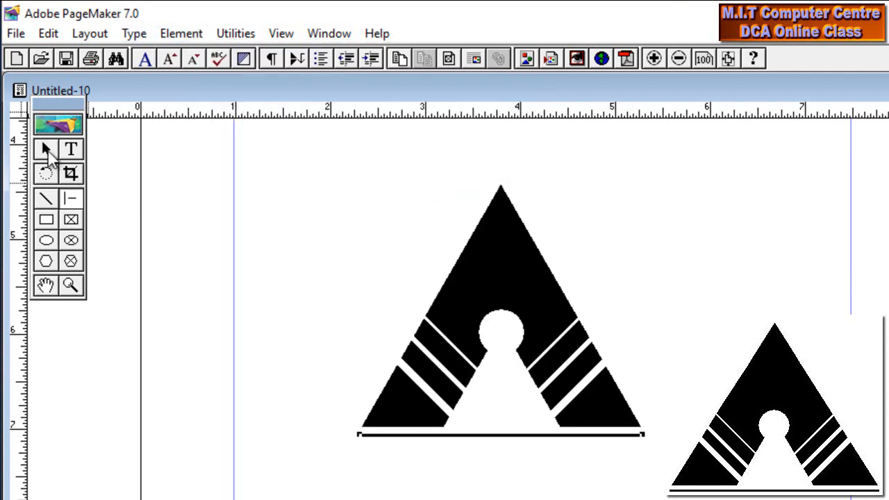
Step: Select all parts of the keyhole triangle logo together with the base line and group them
click(46, 148)
drag(680, 487, 282, 139)
key(ctrl+g)
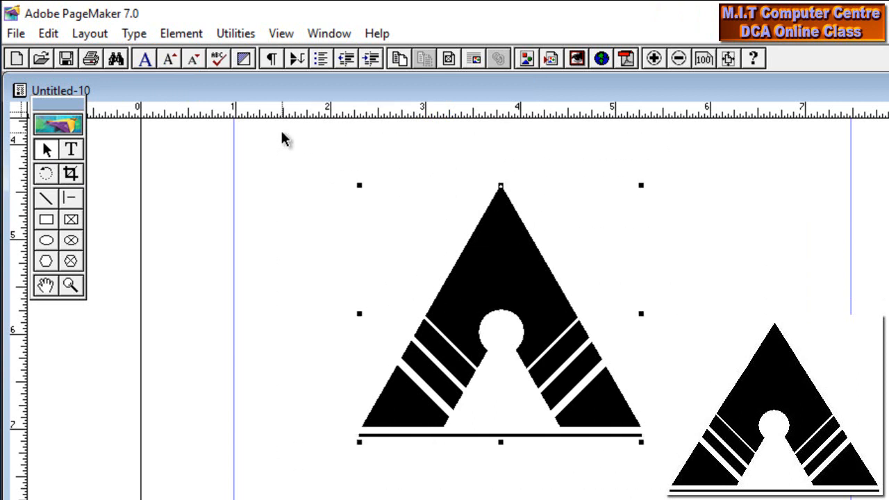
Step: Move the grouped keyhole triangle logo up the page toward the star photo frame and P TECH logo
drag(494, 261, 367, 444)
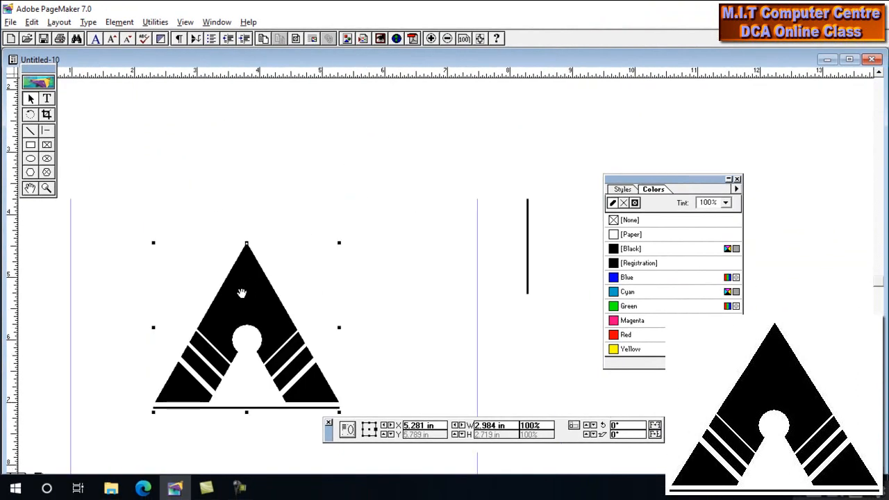
drag(242, 293, 274, 128)
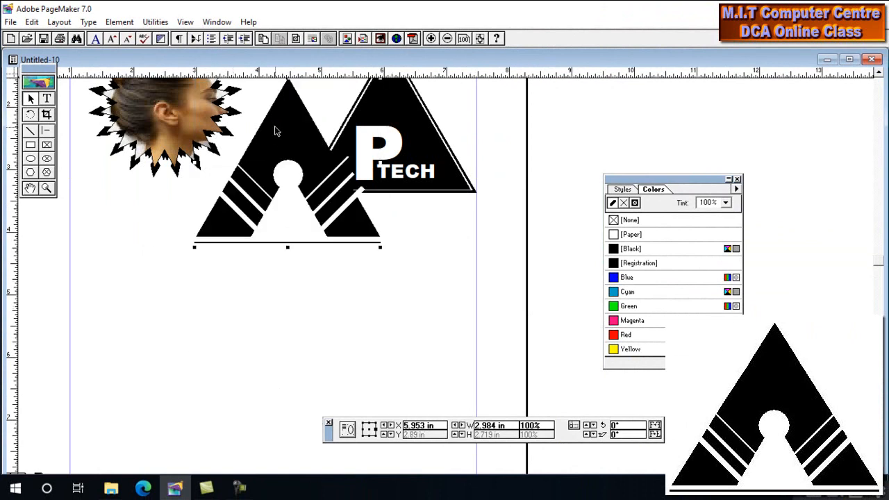
drag(355, 291, 401, 153)
drag(393, 223, 414, 180)
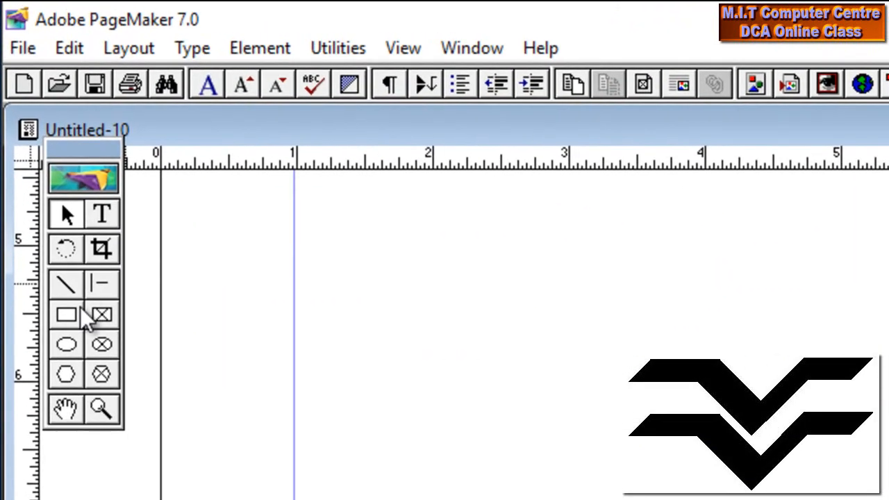
Step: Draw a flat rectangle about 0.92 in wide and 0.24 in high near the left page margin and fill it with Black
click(67, 318)
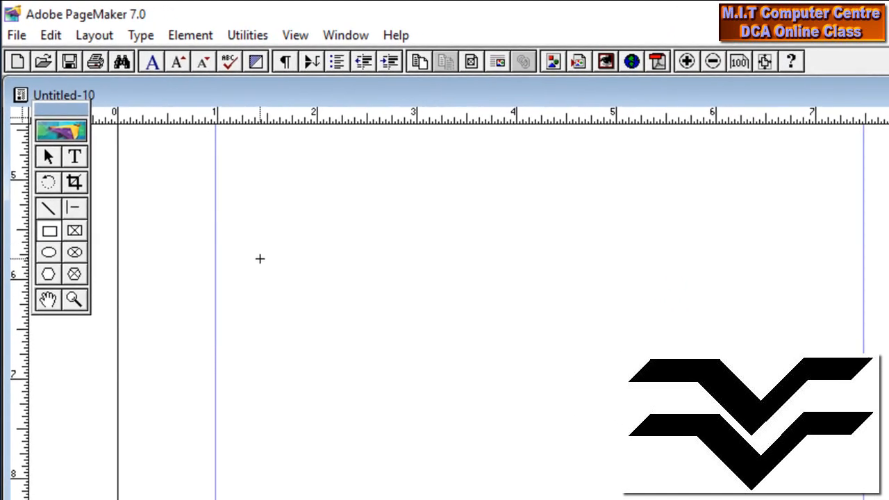
drag(238, 244, 332, 267)
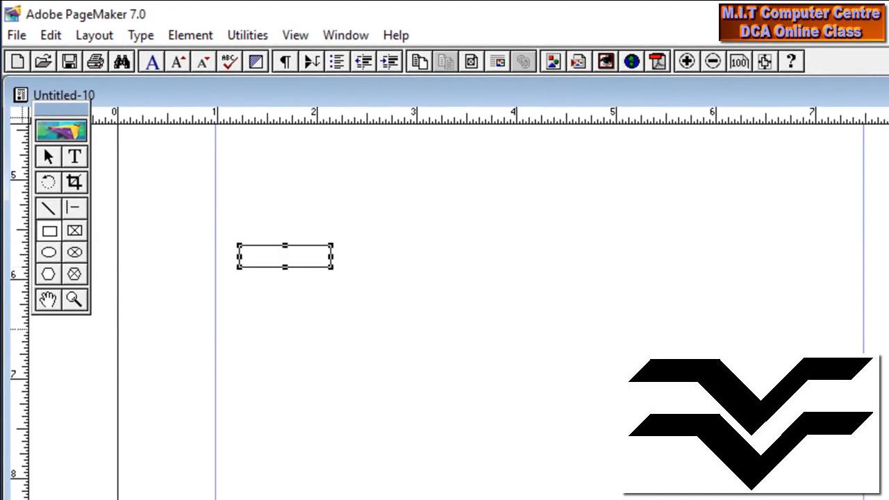
click(447, 146)
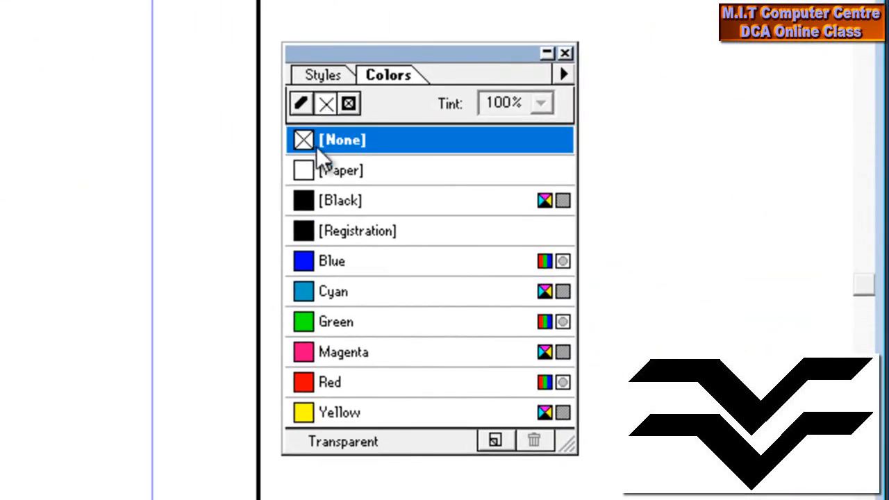
click(320, 196)
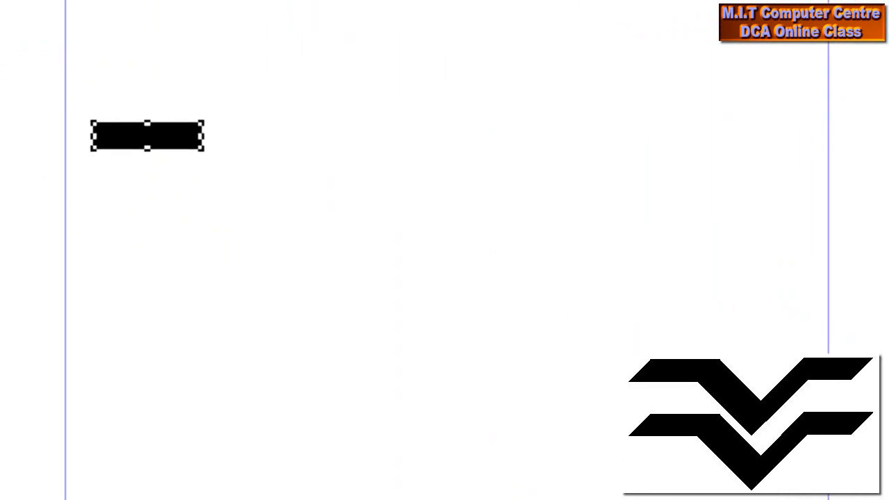
Step: Paste a copy of the black bar, place it to the right of the original, and rotate it 45°
key(ctrl+v)
drag(153, 134, 362, 167)
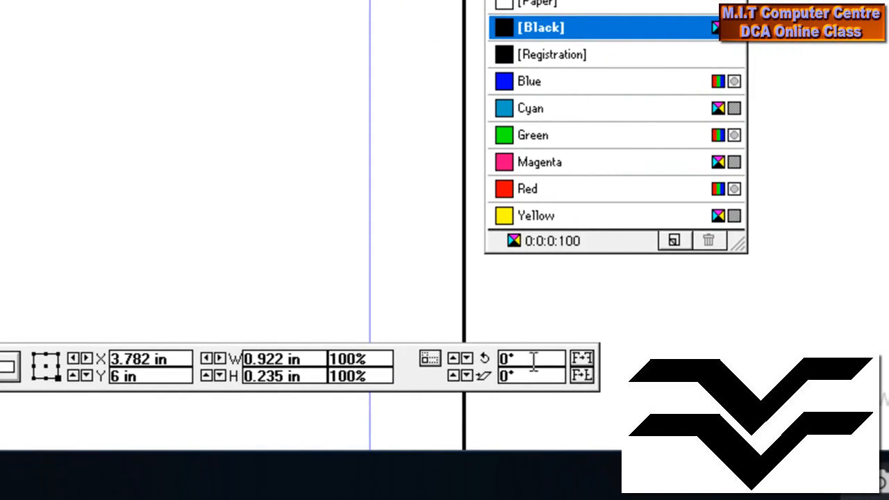
double_click(530, 361)
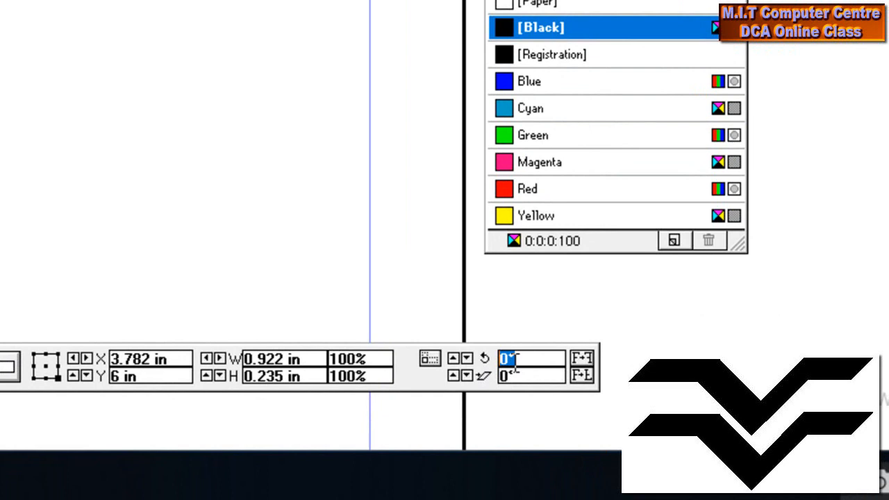
text(9)
double_click(531, 352)
click(532, 362)
double_click(532, 363)
text(45)
key(Return)
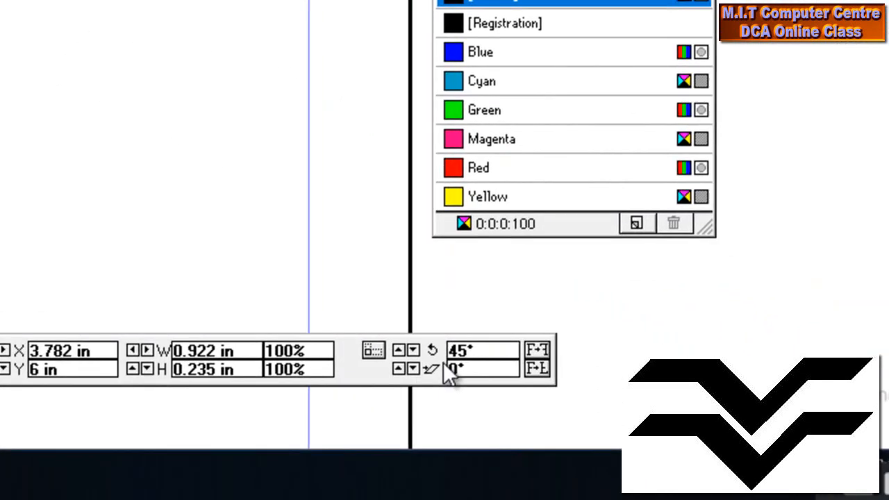
Step: Flip the rotated bar horizontally so it slopes down to the right, and move it closer to the horizontal bar
click(532, 353)
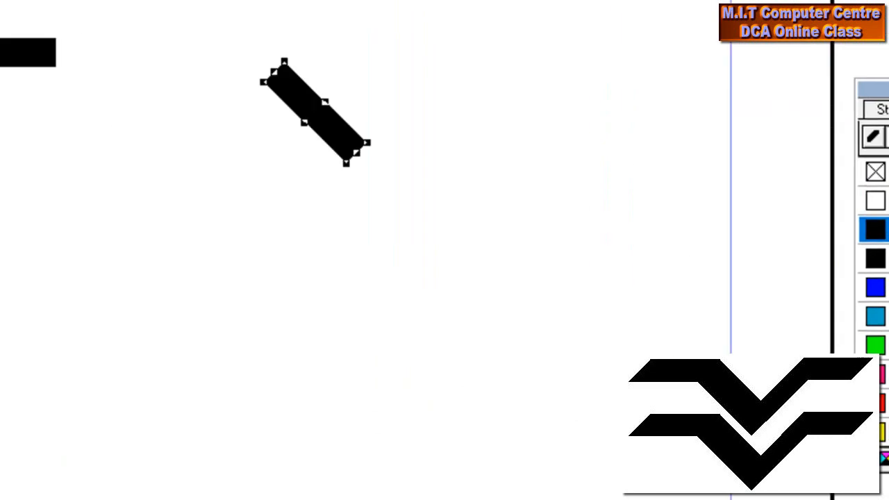
drag(295, 111, 211, 115)
drag(335, 182, 337, 182)
Step: Skew the horizontal black bar 45° into a parallelogram
click(158, 119)
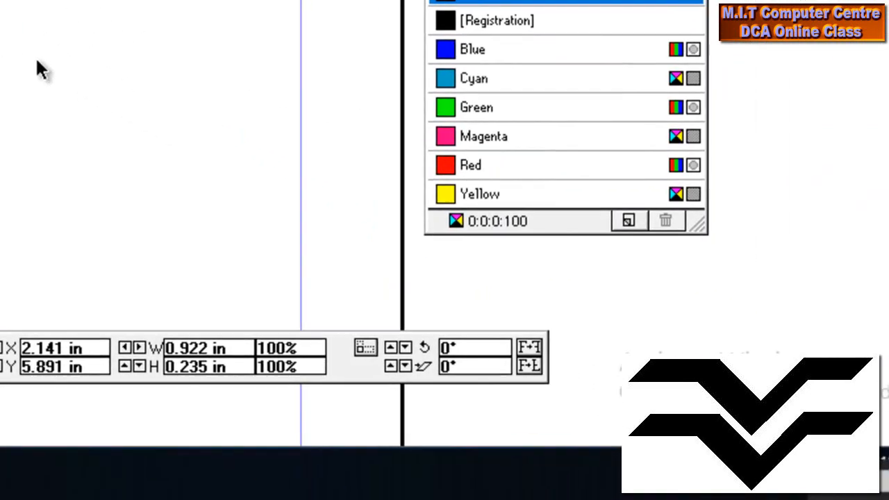
click(458, 366)
text(45)
key(Return)
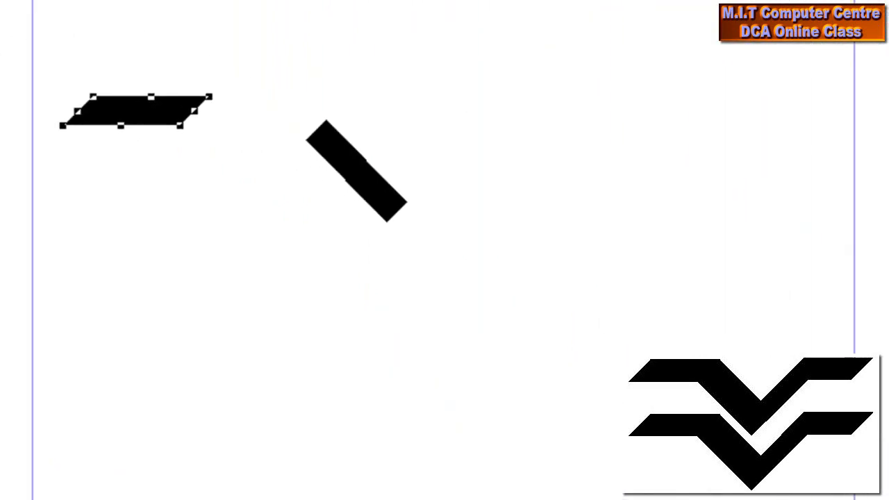
Step: Join the diagonal bar to the parallelogram's slanted right end, making it slightly thicker to fit that edge
click(354, 191)
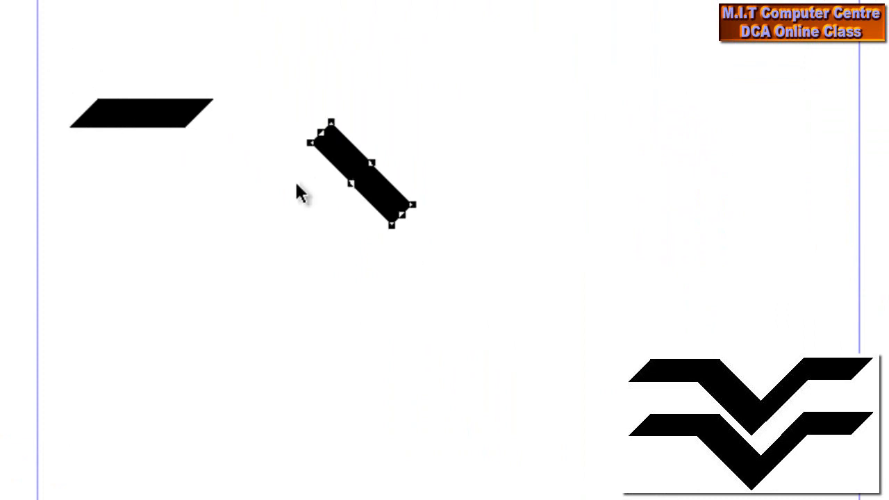
drag(359, 153, 378, 187)
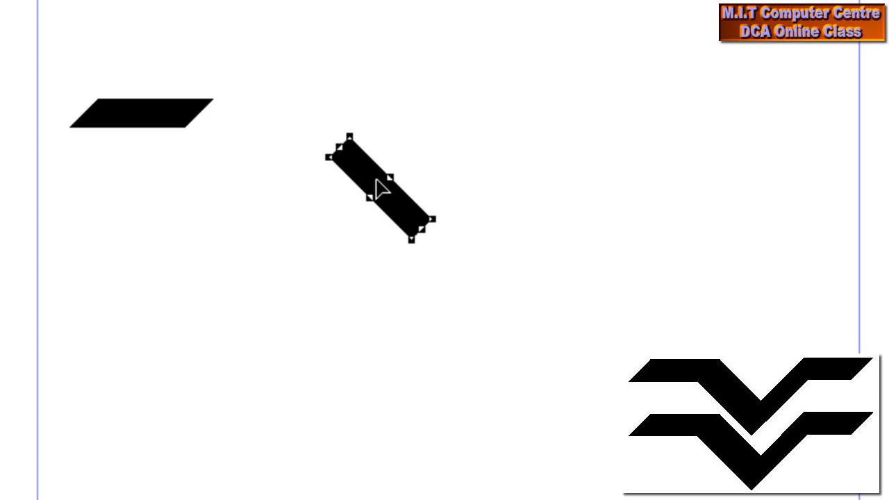
drag(376, 182, 225, 166)
click(182, 122)
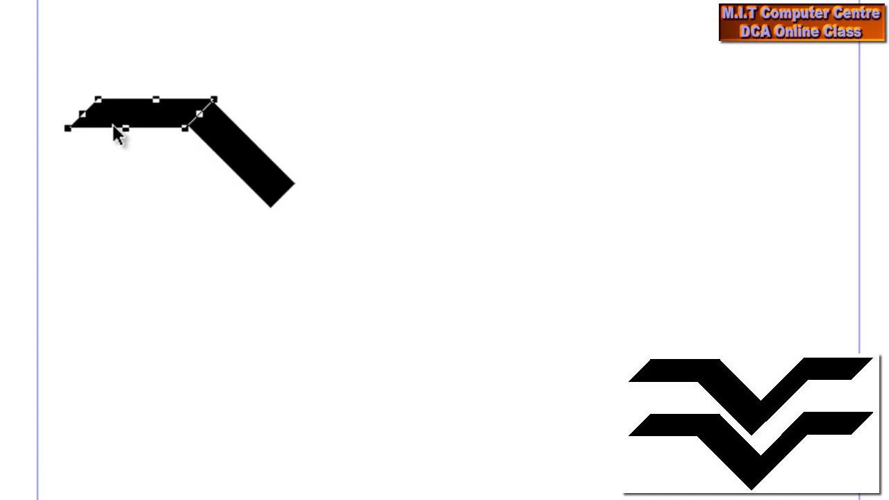